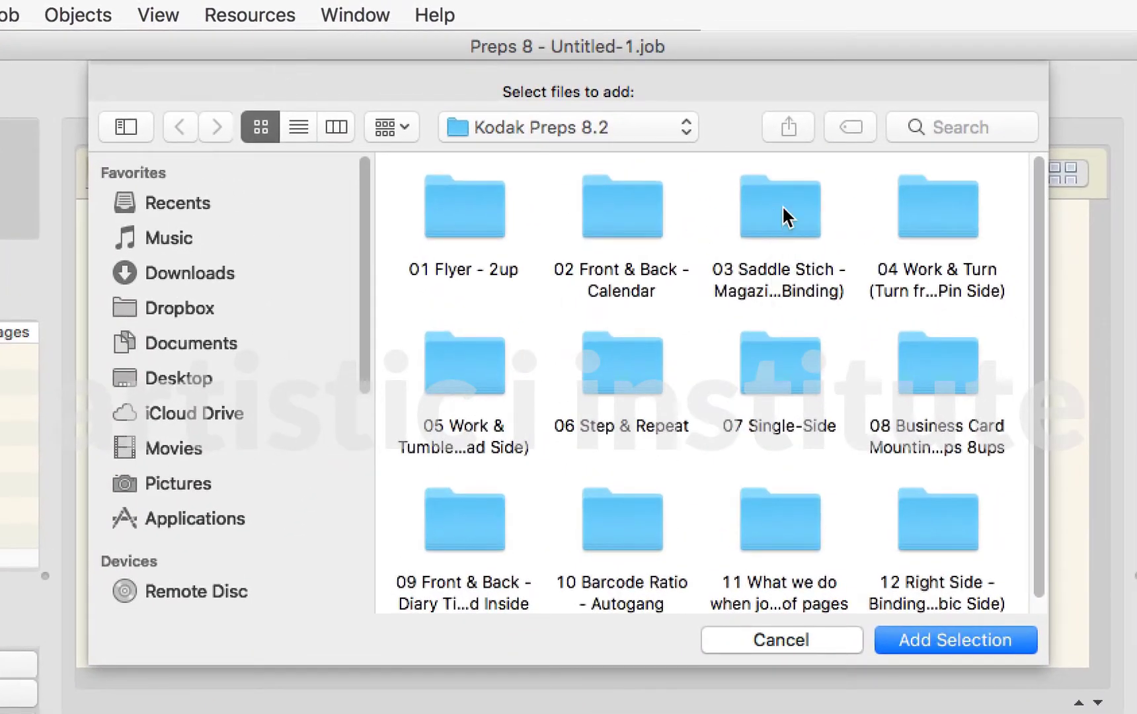
Step: Add the A5 - 16p Positive-Parenting PDF from the 03 Saddle Stich folder to the job's files
double_click(781, 205)
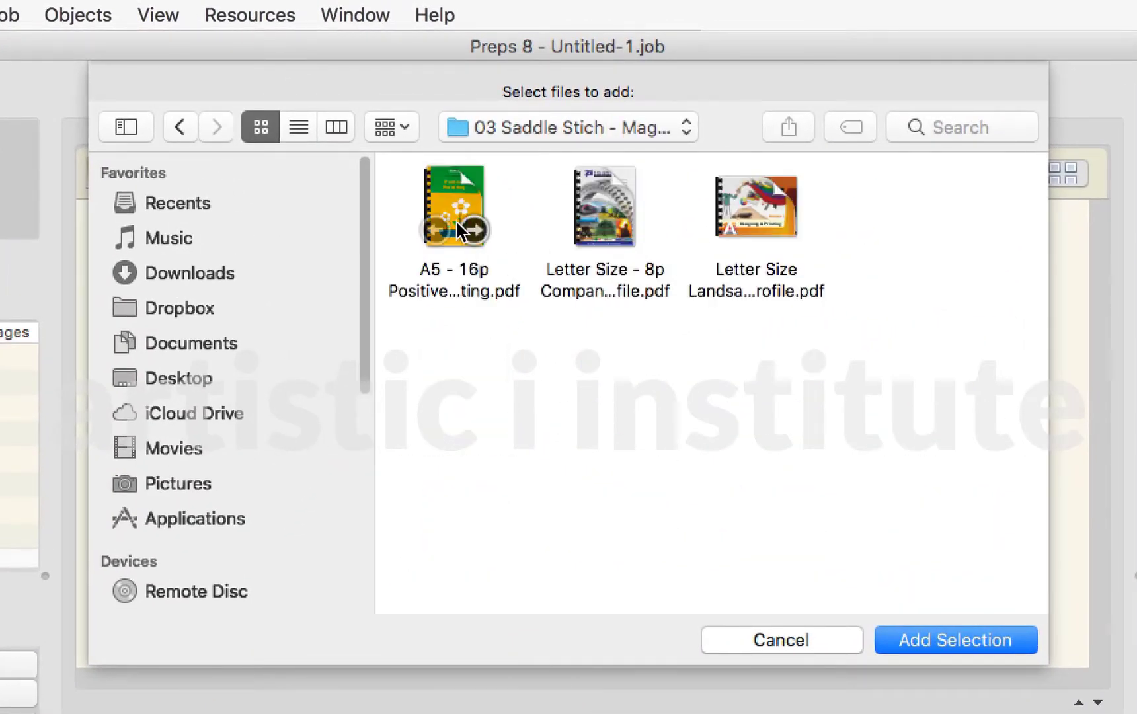
left_click(457, 222)
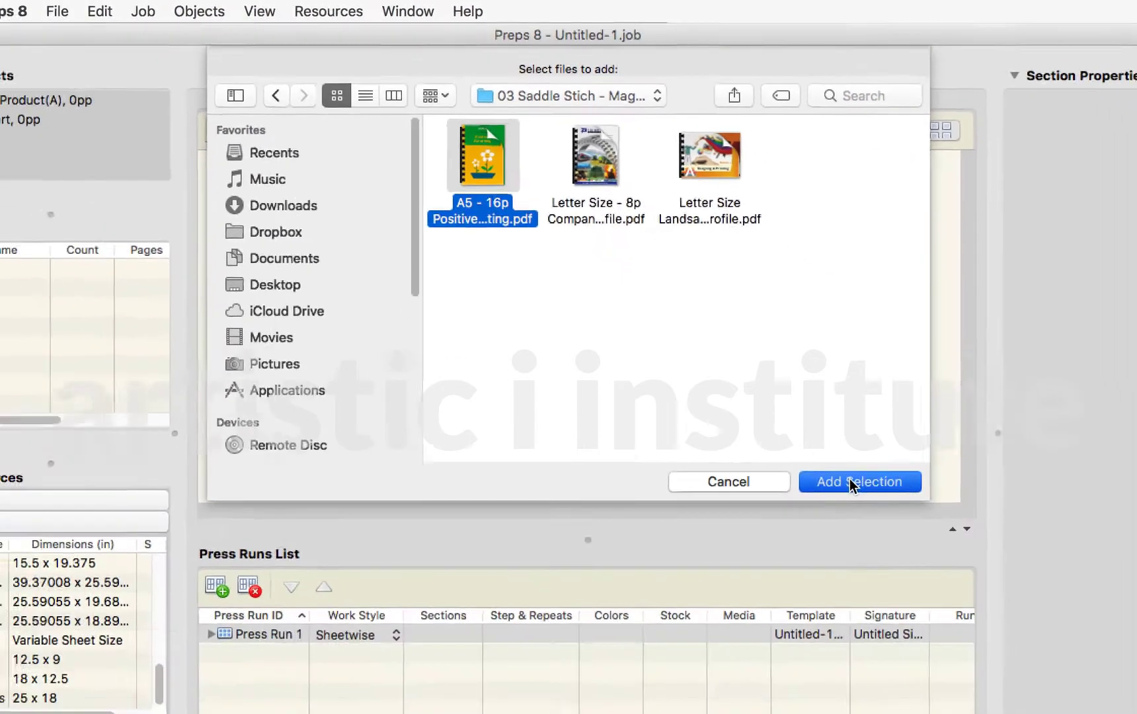
left_click(932, 641)
left_click(20, 236)
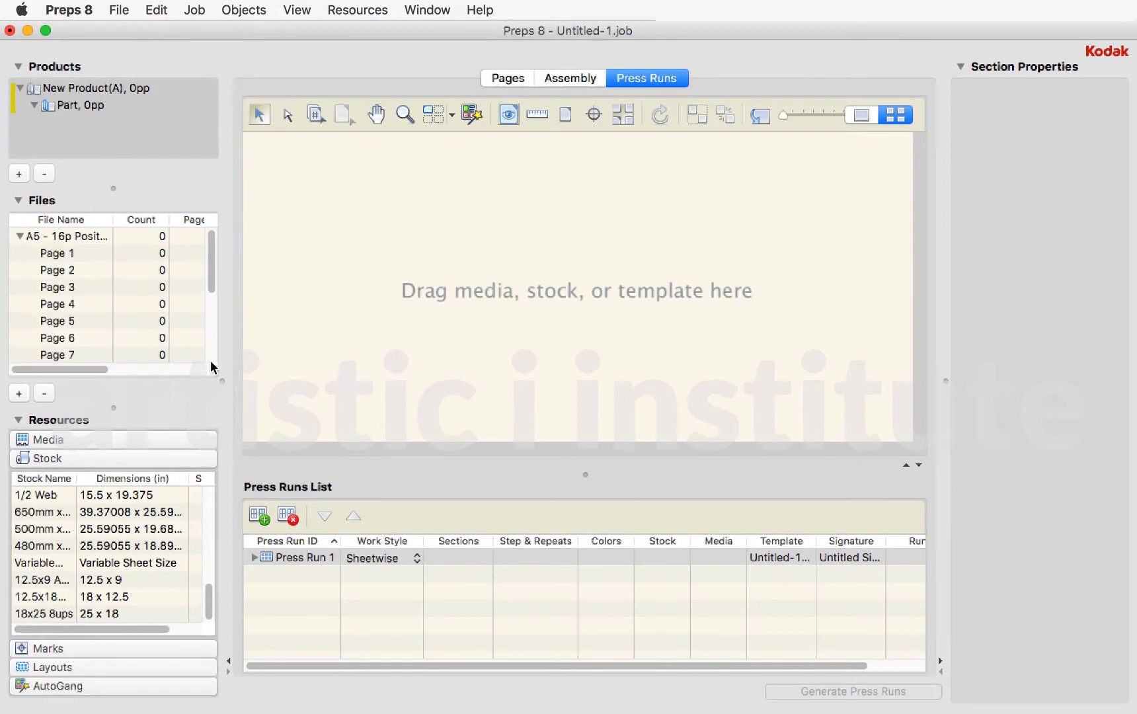
mouse_move(210, 265)
left_mouse_down()
mouse_move(210, 350)
mouse_move(215, 254)
left_mouse_up()
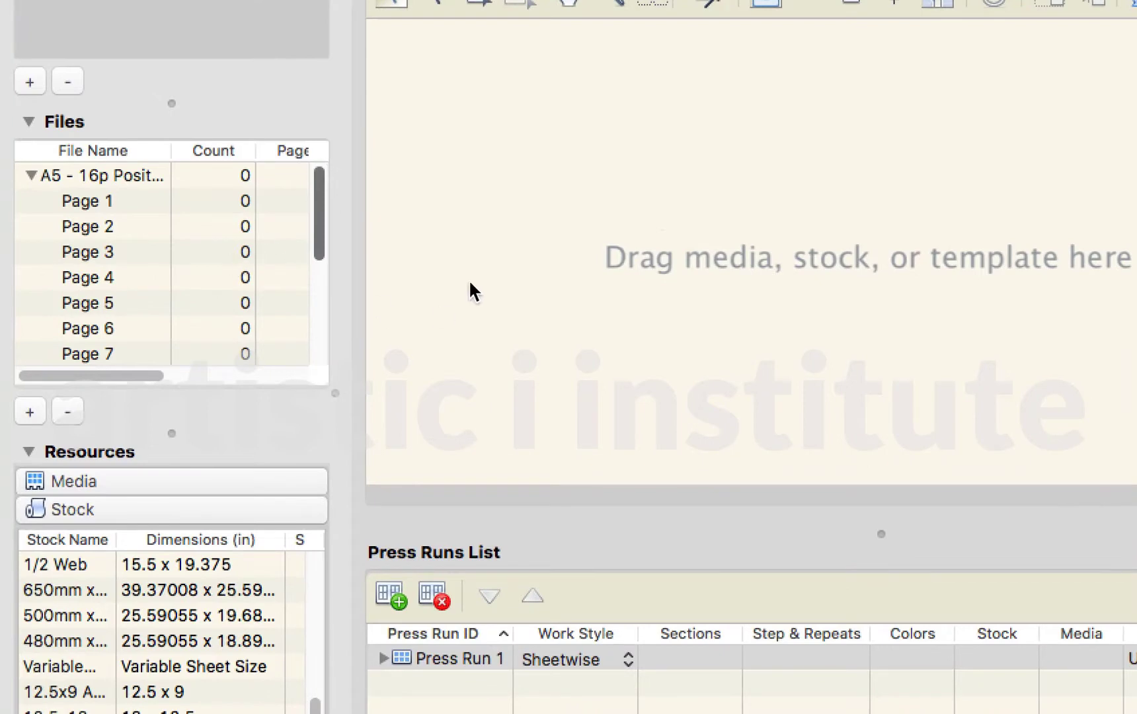
Step: Assign the 18x25 8ups stock (25 x 18 in) to Press Run 1
left_click(618, 298)
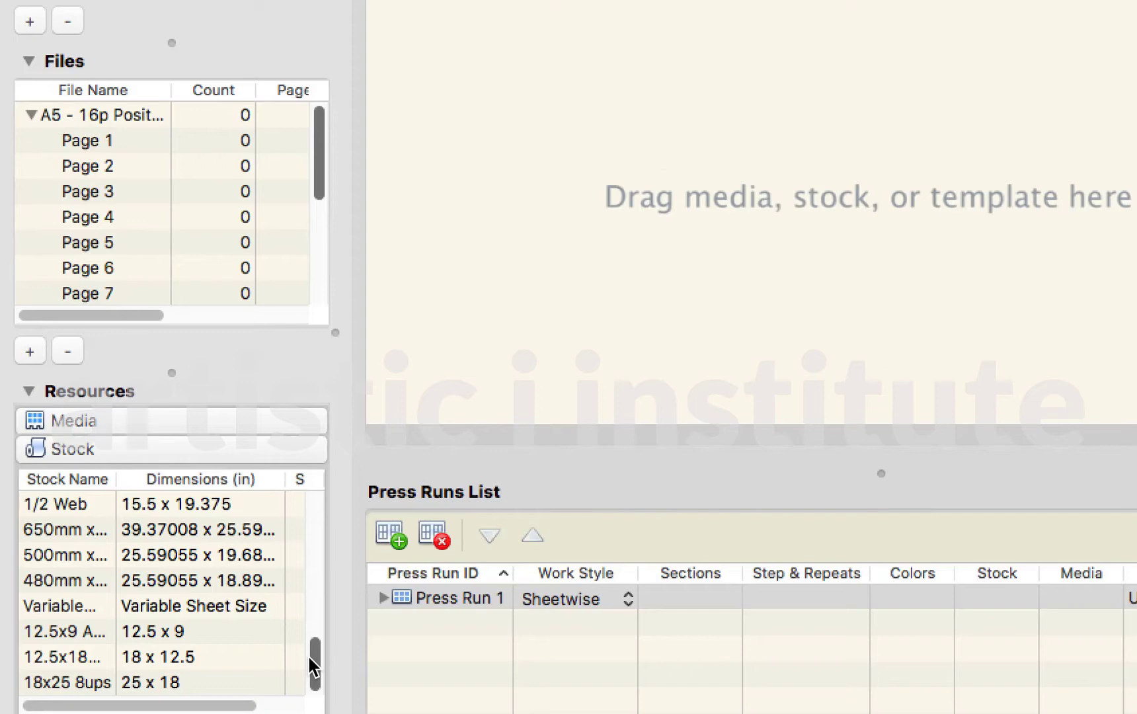
double_click(162, 684)
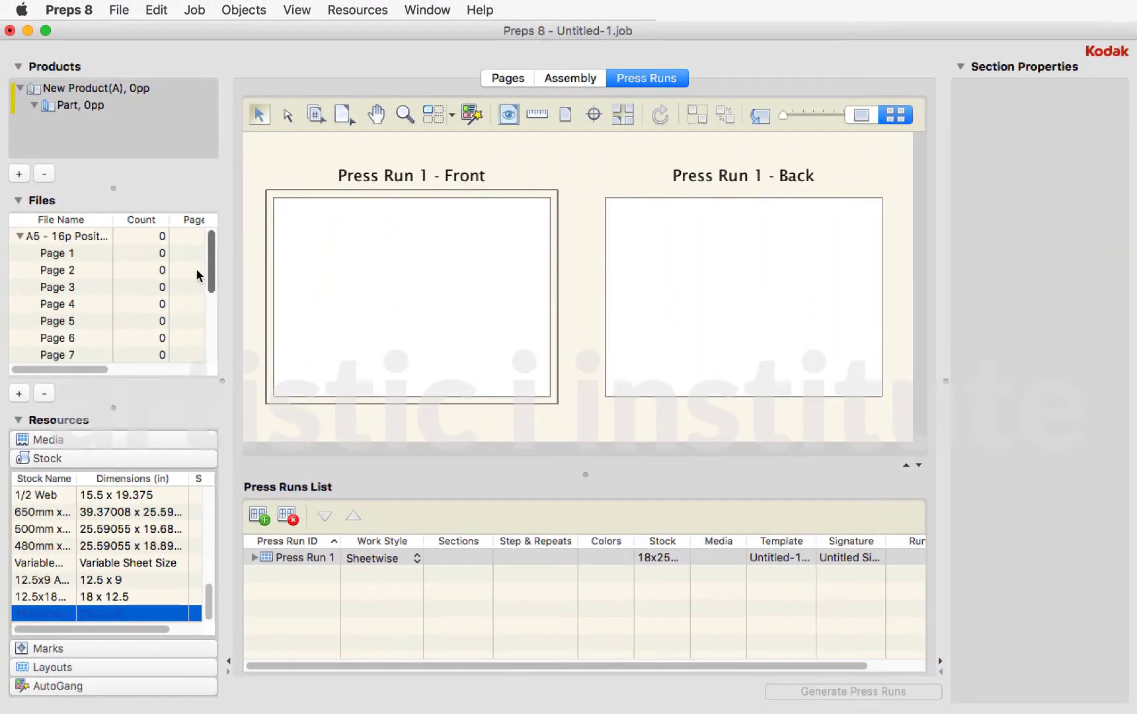
left_click_drag(212, 261, 189, 357)
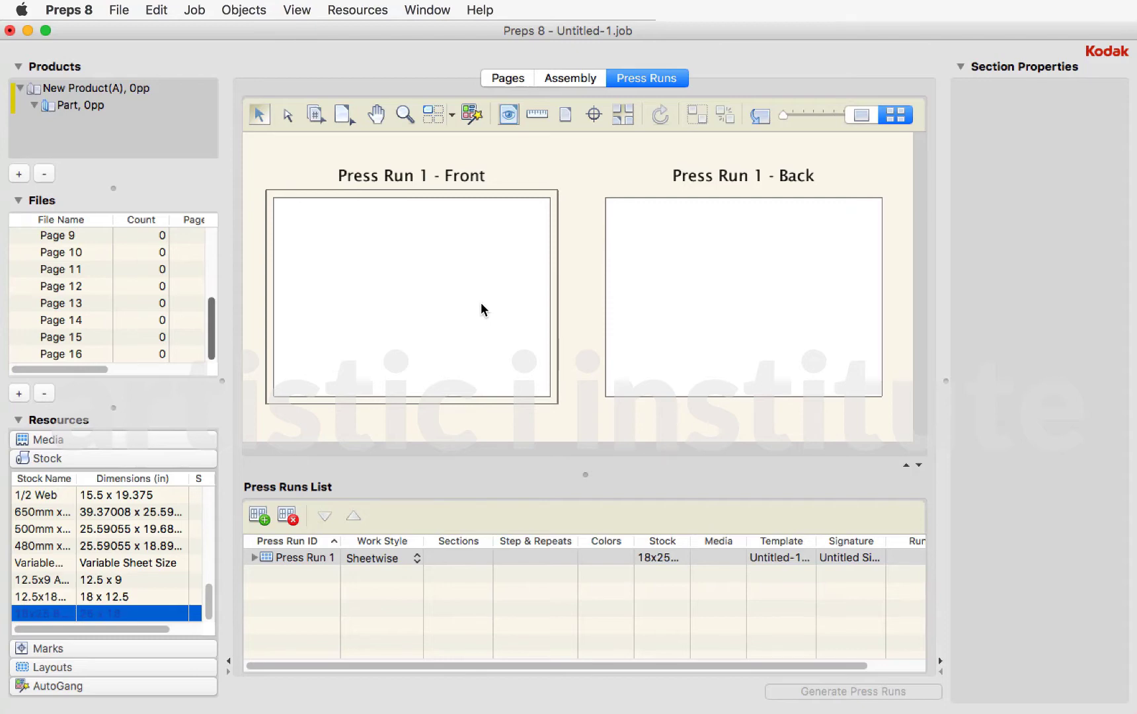
Step: Add the whole A5 - 16p PDF to the New Product(A) run list in the Pages List
left_click(506, 79)
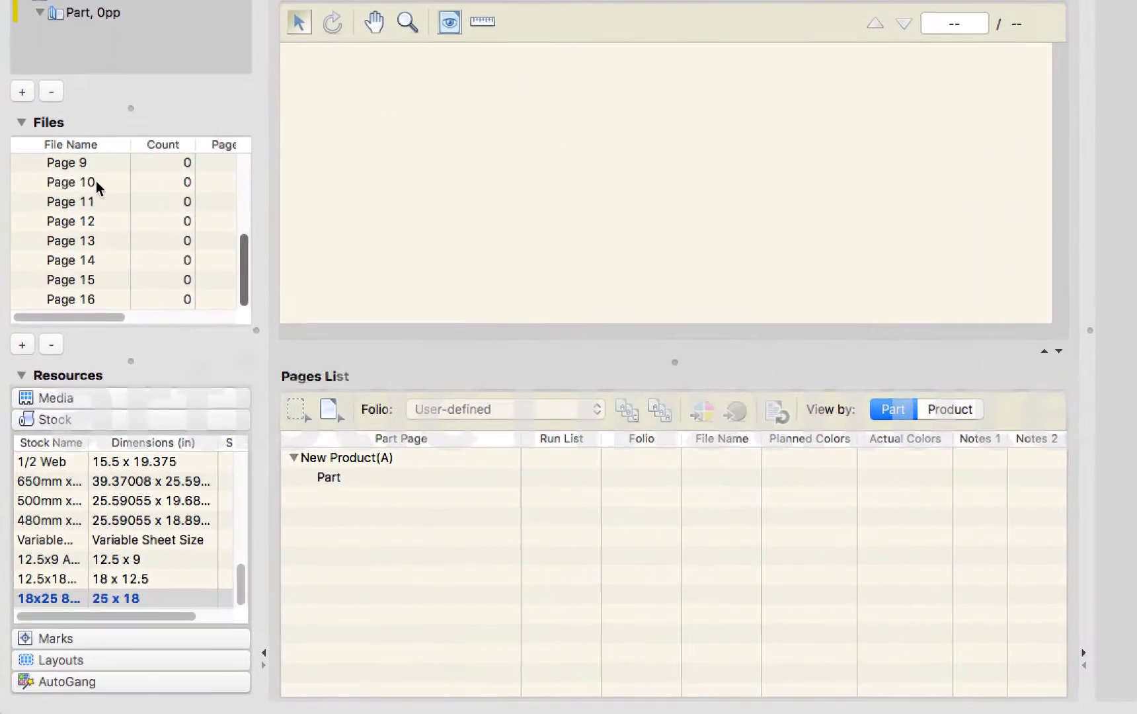
left_click_drag(250, 272, 250, 173)
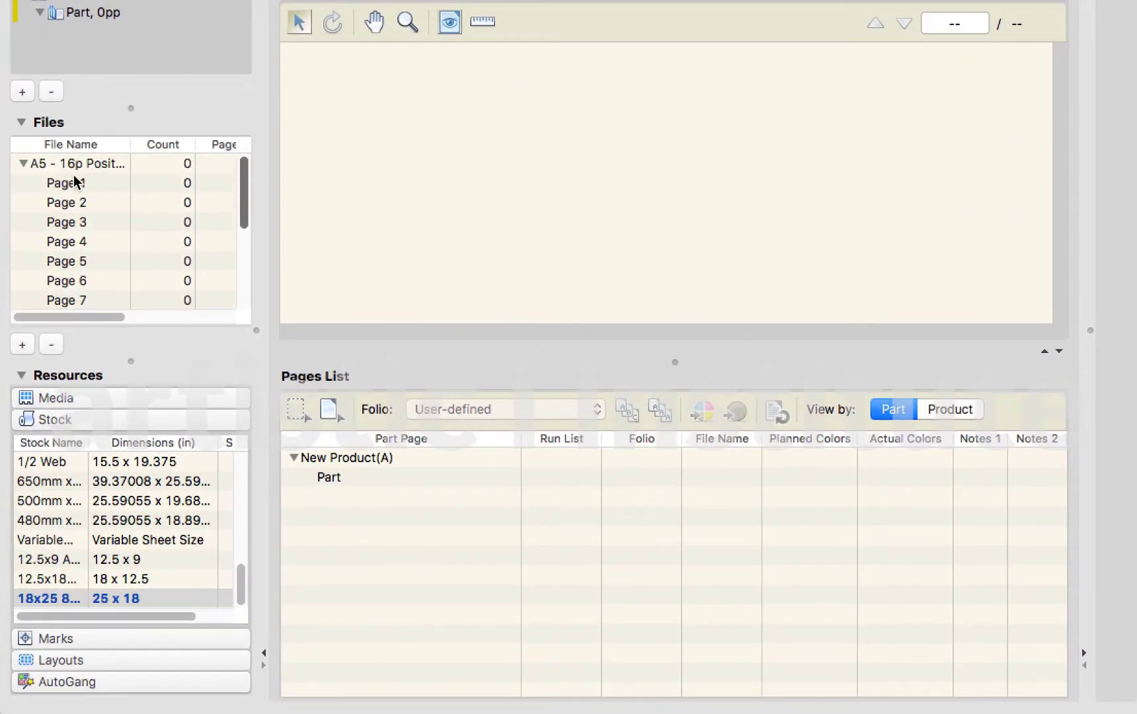
left_click_drag(76, 164, 376, 460)
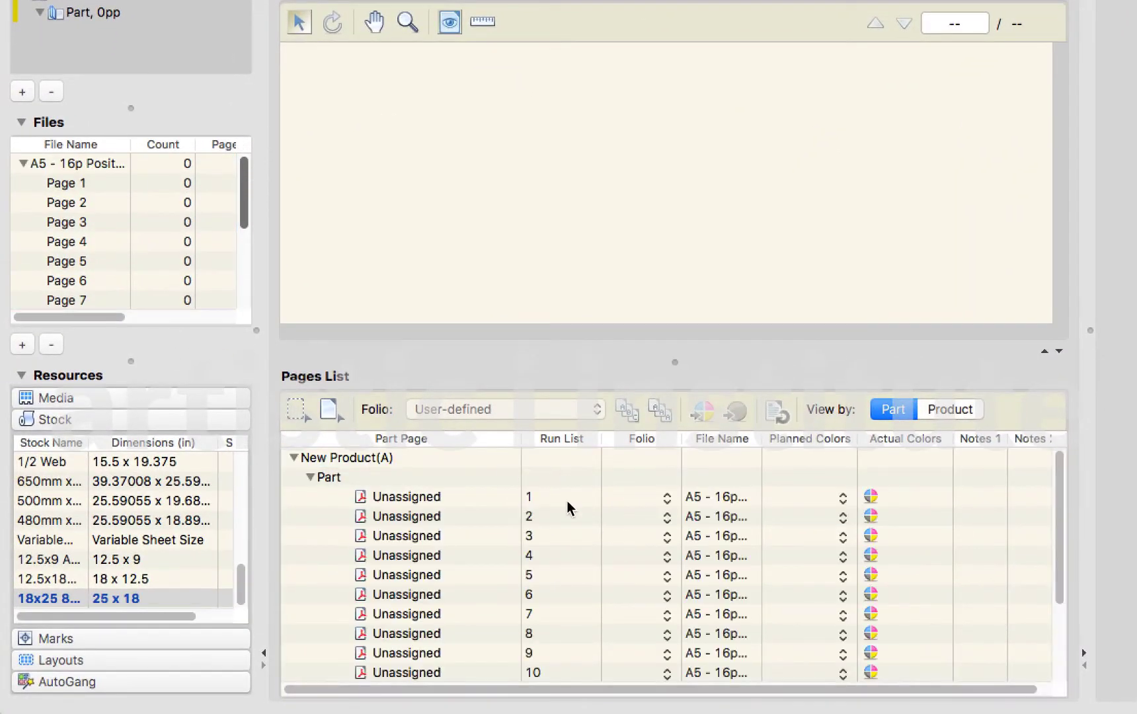
Step: Look through the run list and preview its first six pages one after another
left_click_drag(1061, 451, 1049, 640)
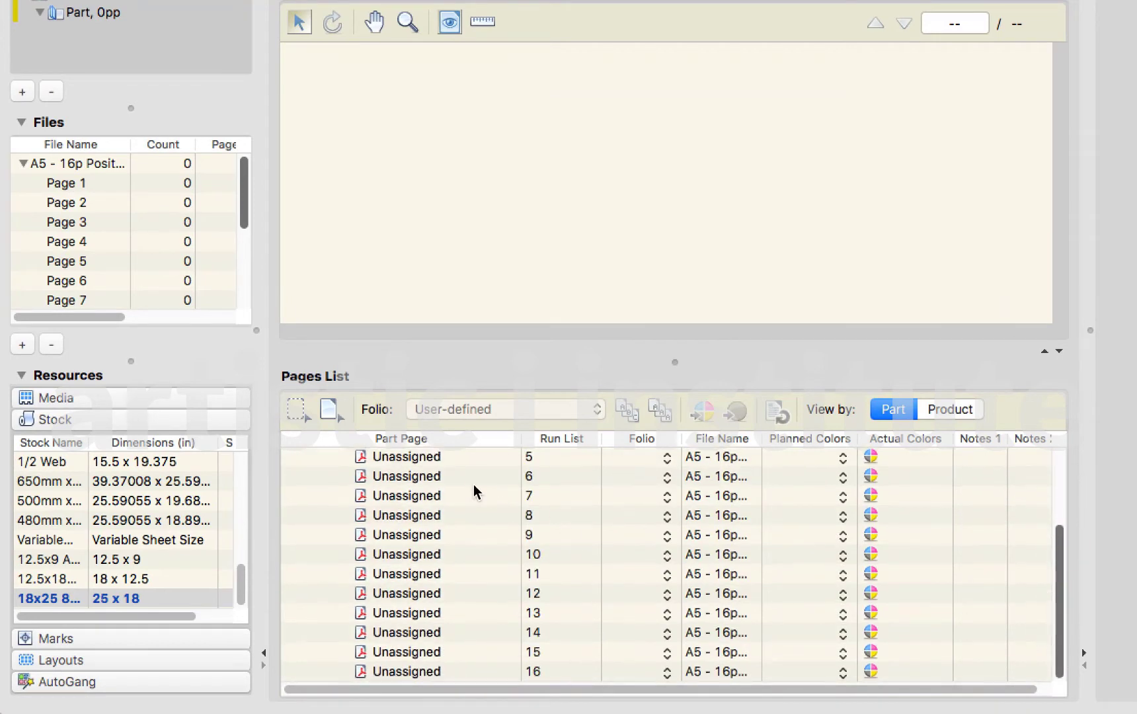
left_click_drag(1061, 591, 1066, 488)
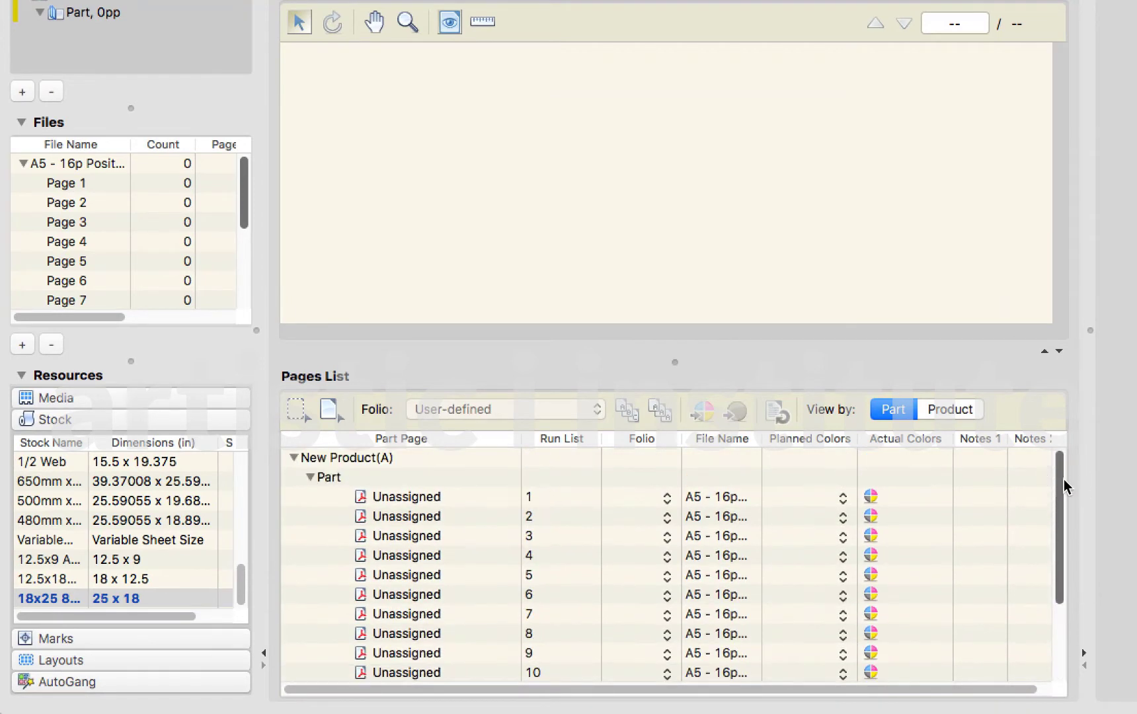
left_click(431, 501)
left_click(433, 517)
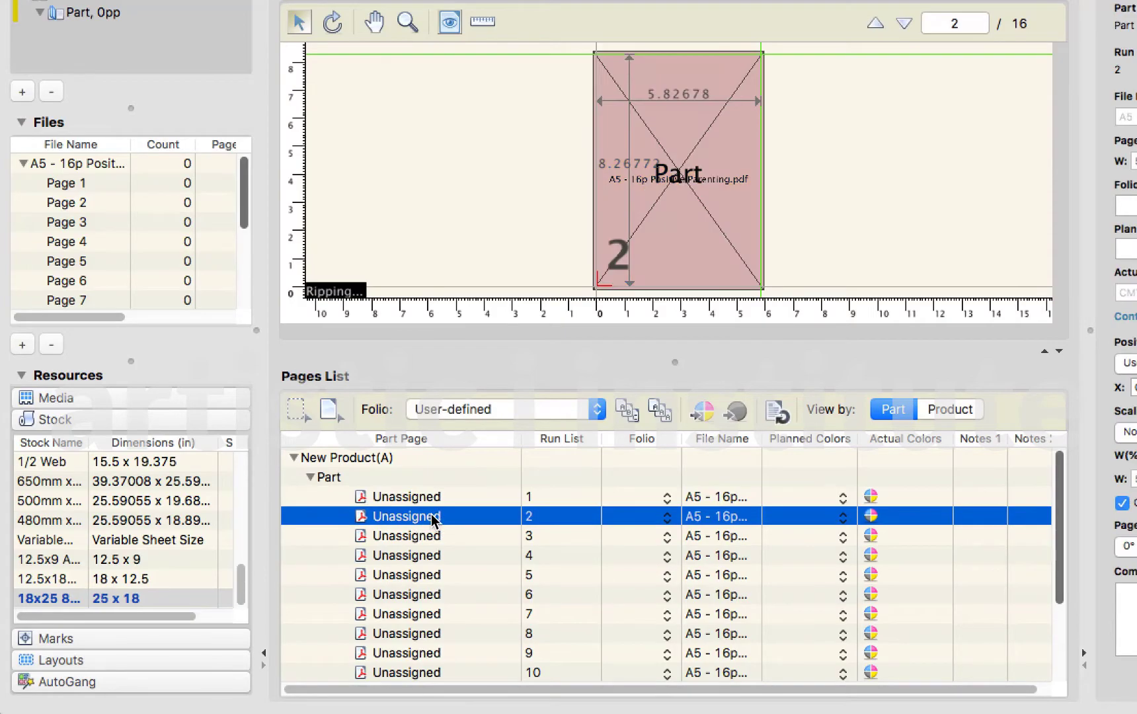
left_click(430, 536)
left_click(429, 555)
left_click(426, 576)
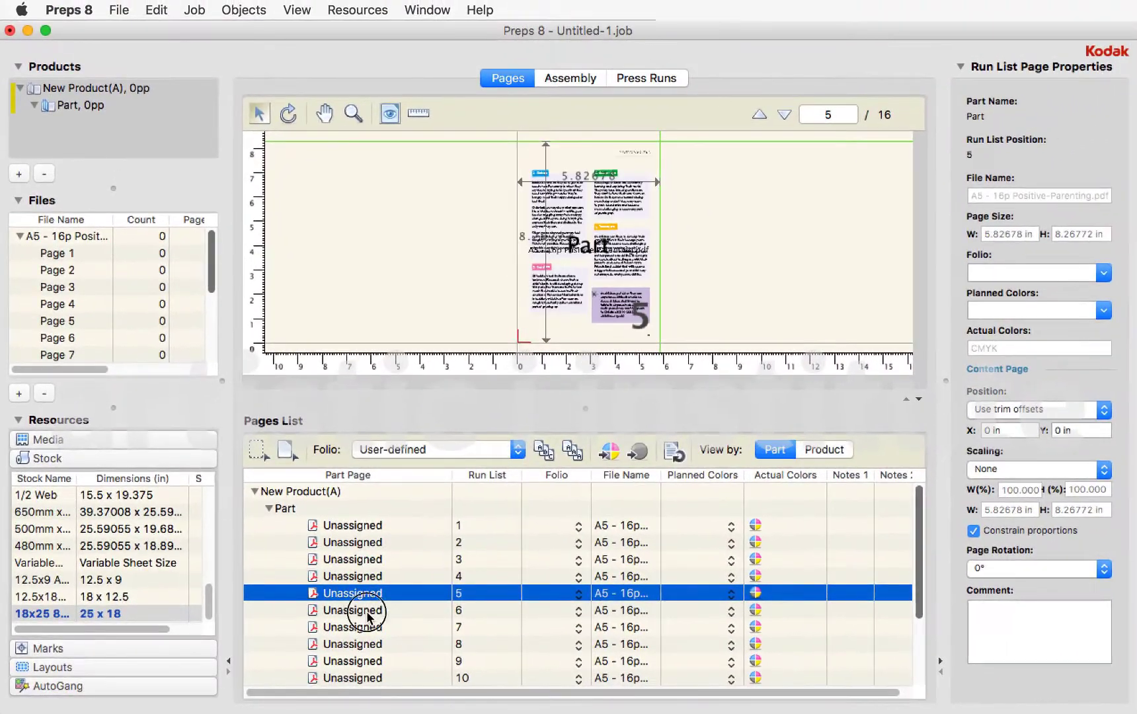
left_click(368, 615)
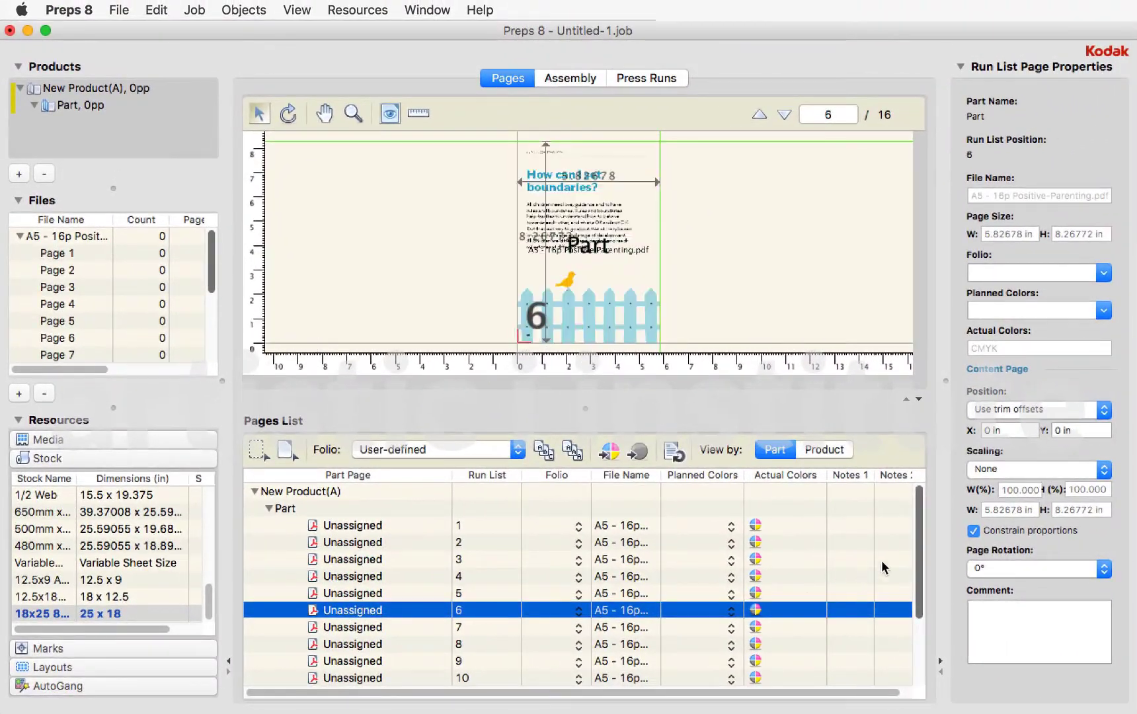
Step: Return to Press Runs, open the imposition settings for the front press sheet, and review the page size and imposed page counts
left_click(648, 80)
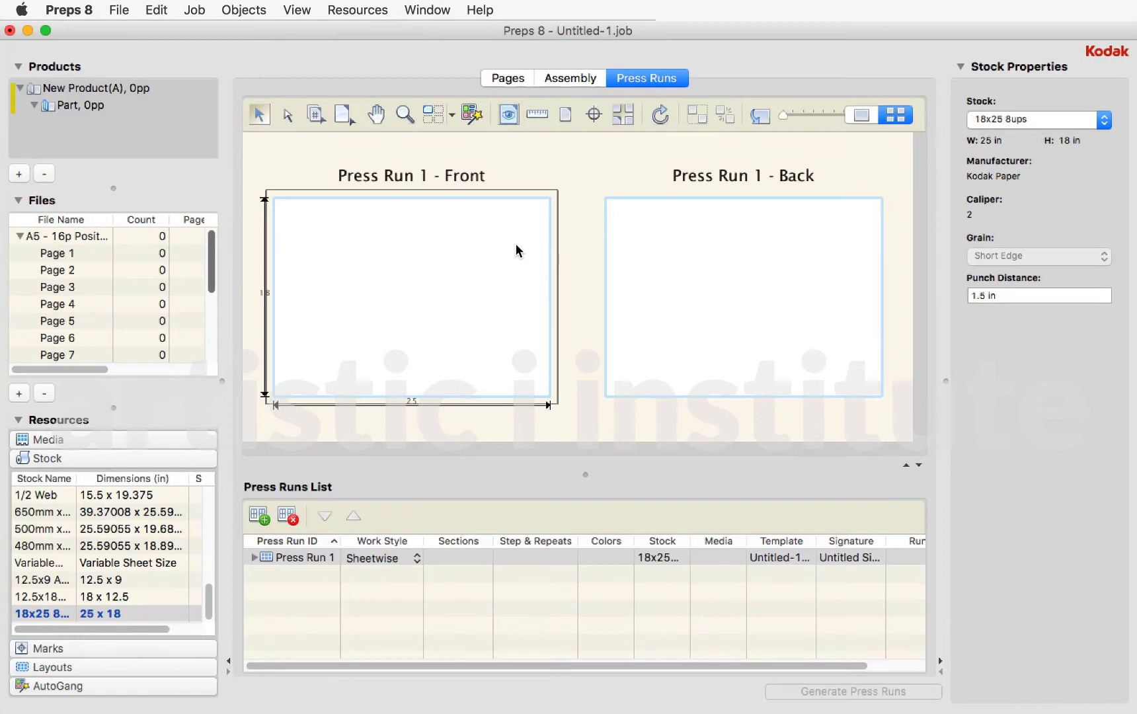
left_click(601, 172)
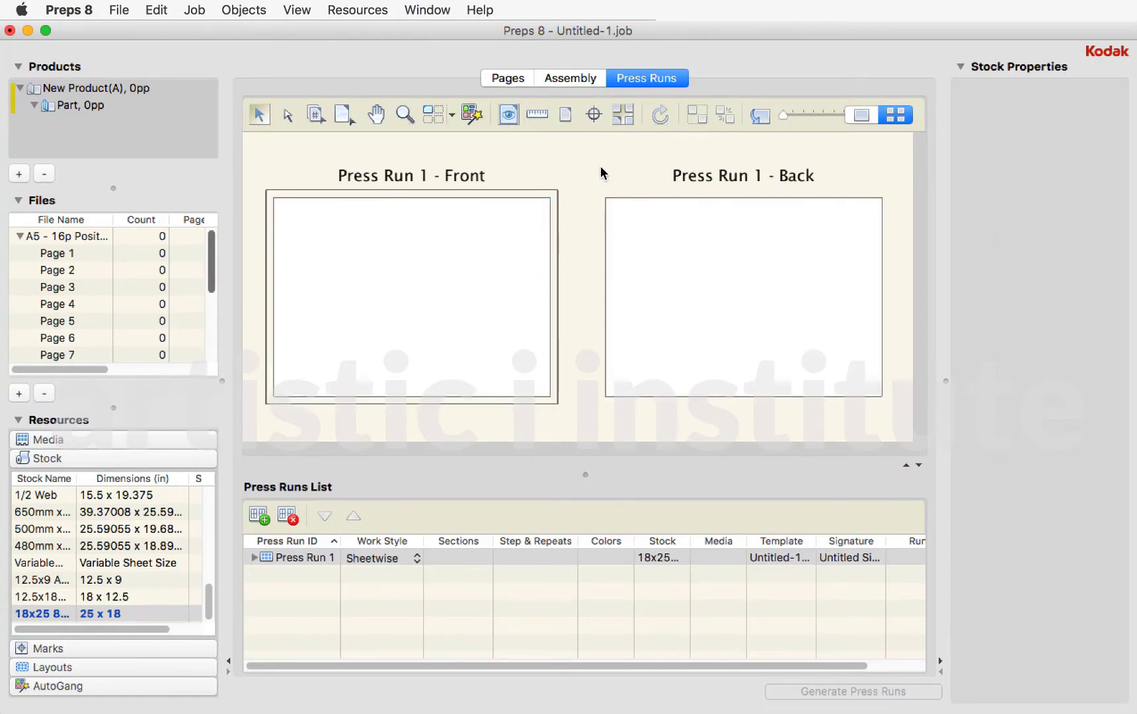
left_click(331, 291)
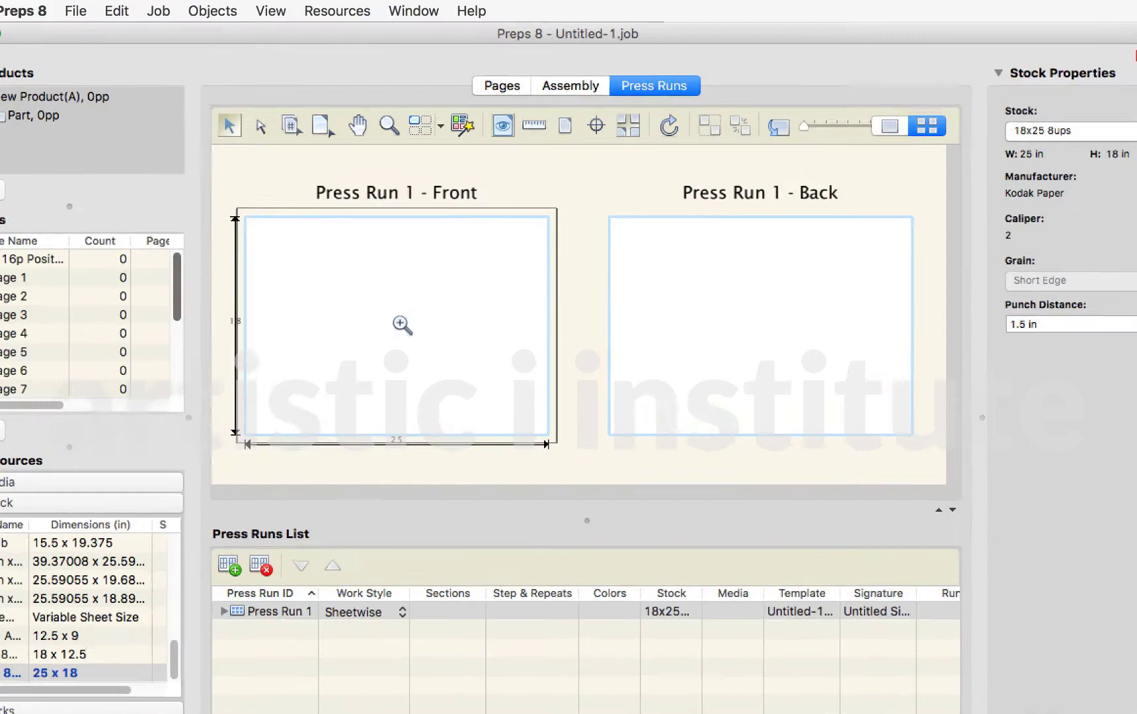
key("super+i")
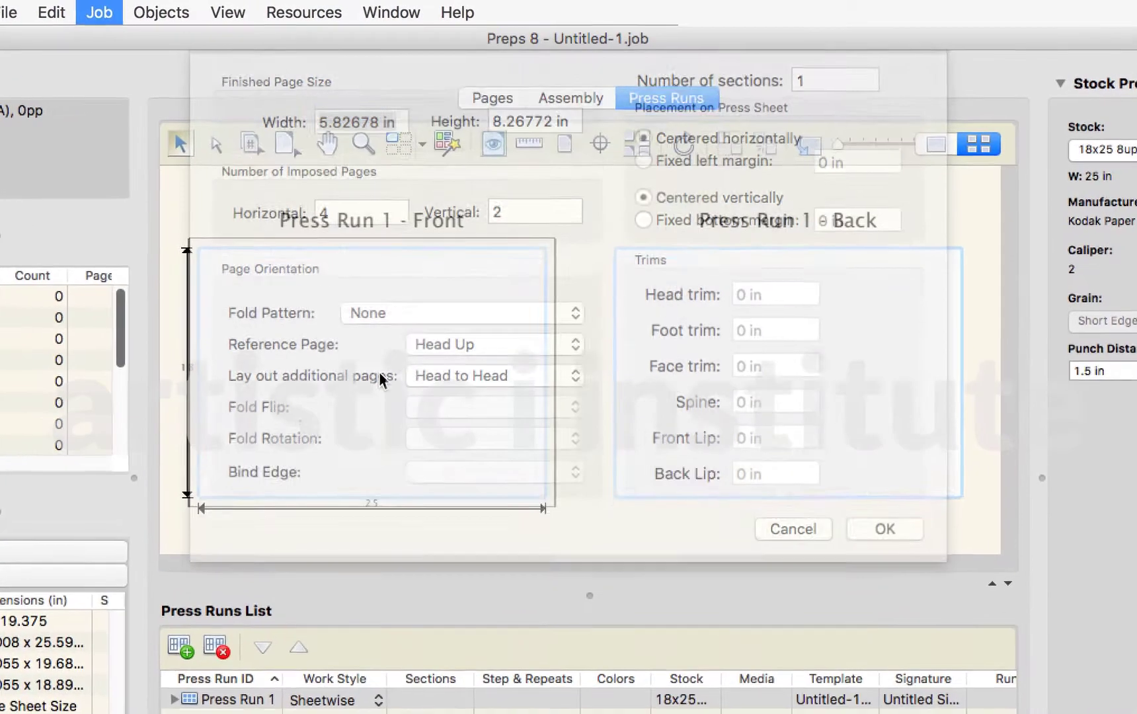
left_click(394, 78)
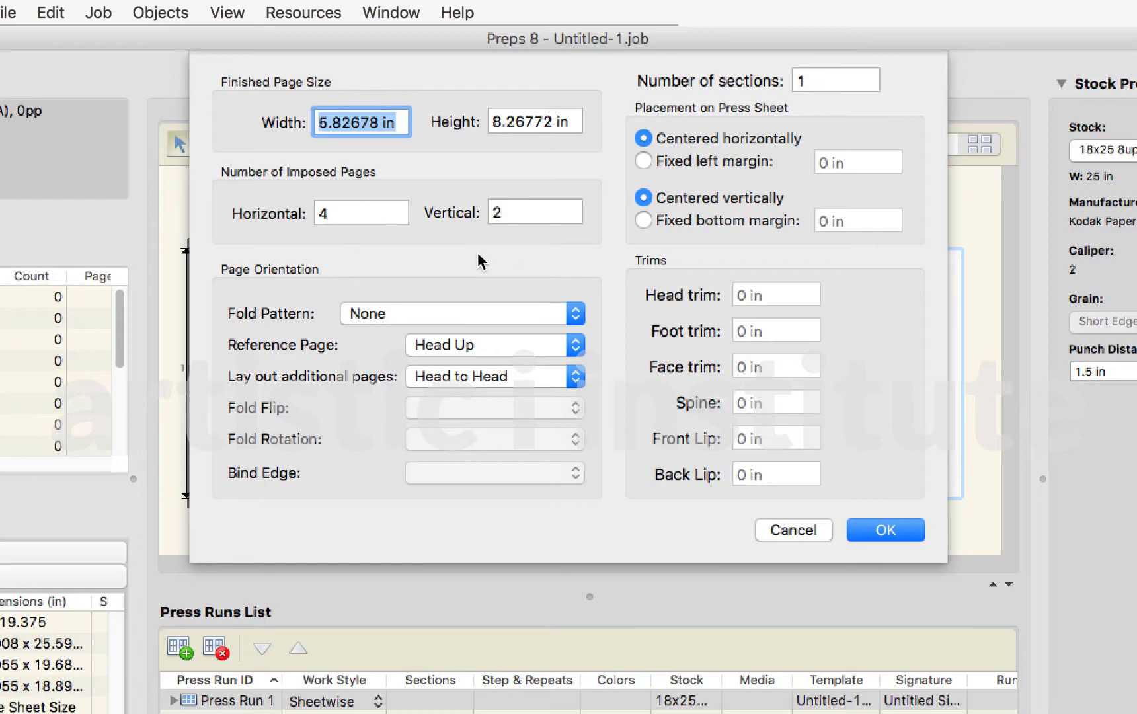
key("Tab")
key("Tab")
key("Tab")
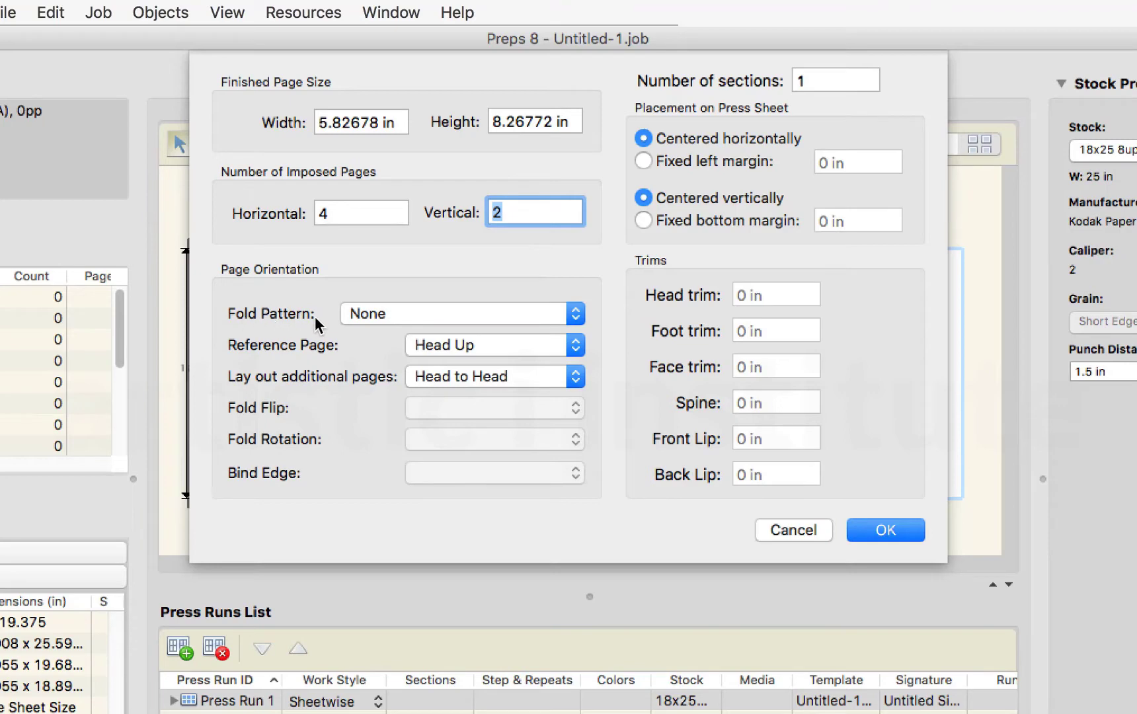
Step: Open the fold pattern browser and resize its window to show the front and back previews side by side
left_click(576, 314)
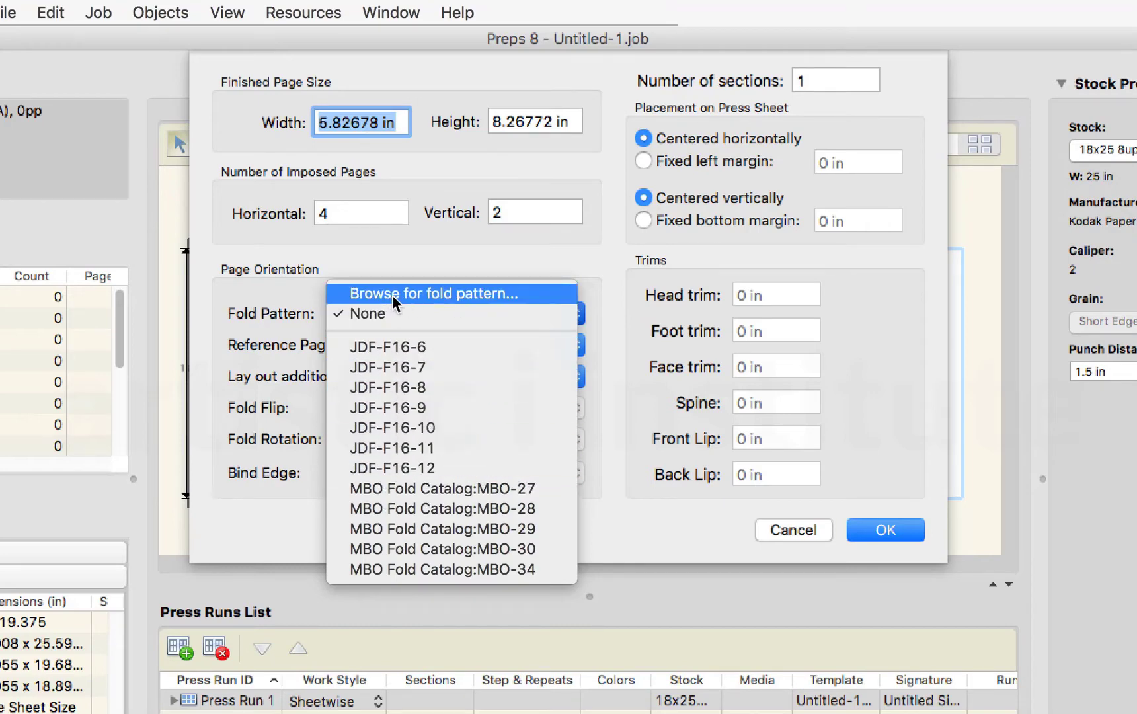
left_click(480, 292)
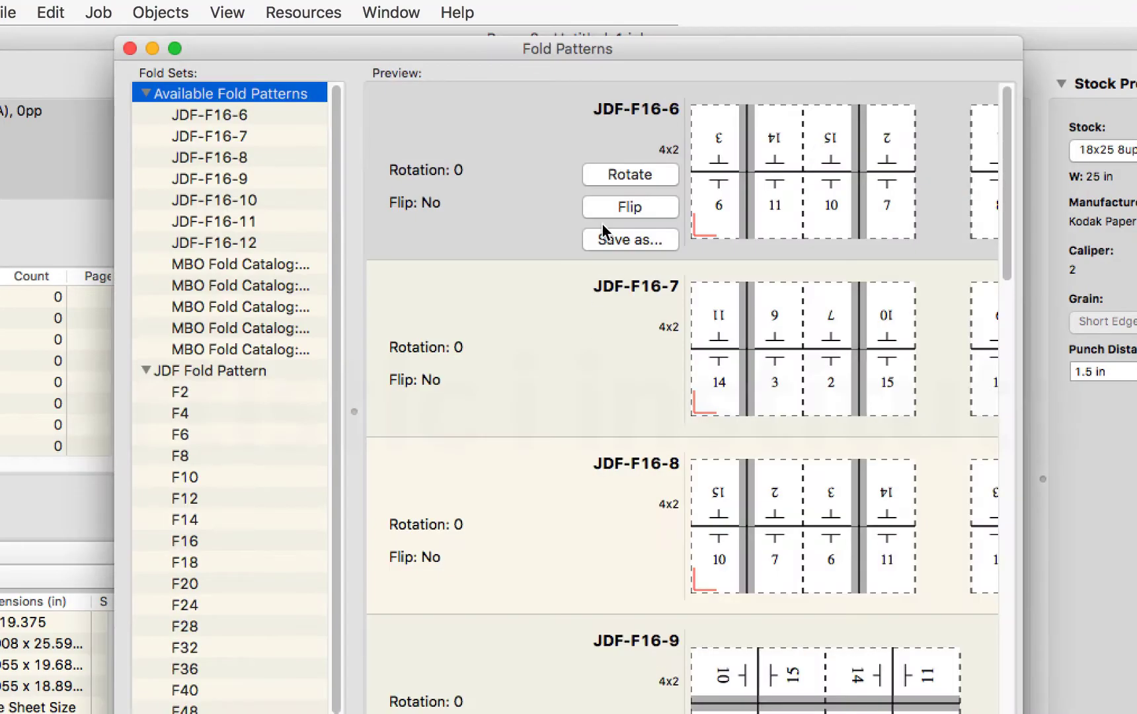
left_click_drag(597, 45, 518, 40)
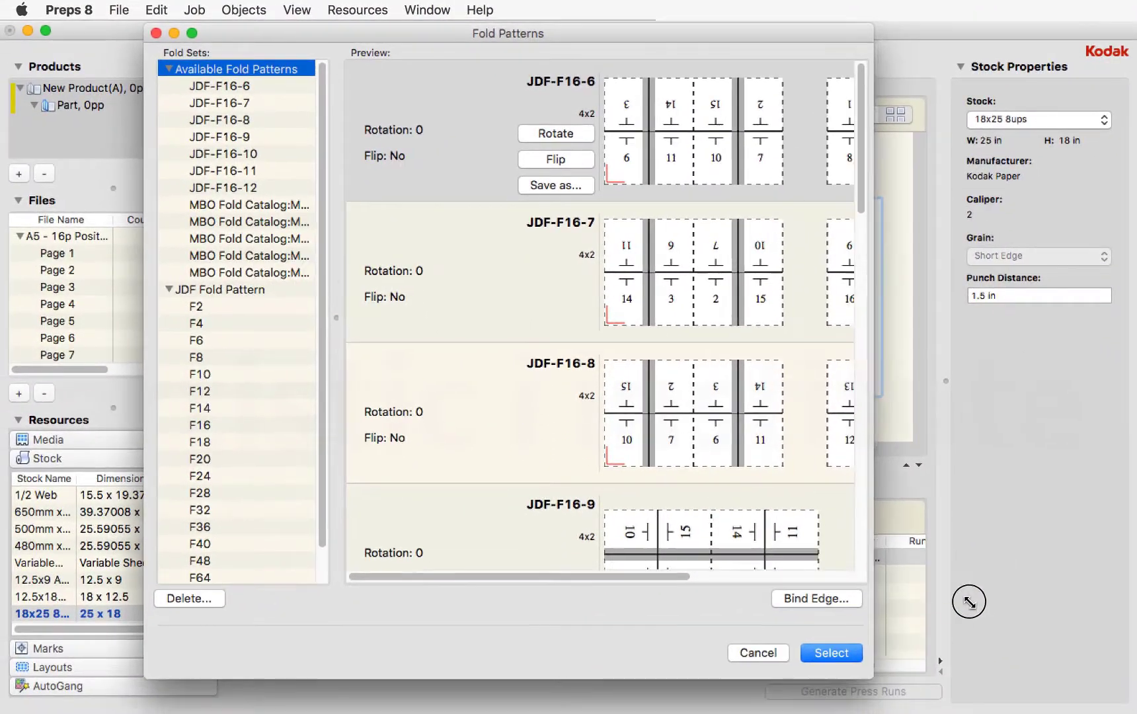
left_click_drag(874, 711, 1063, 626)
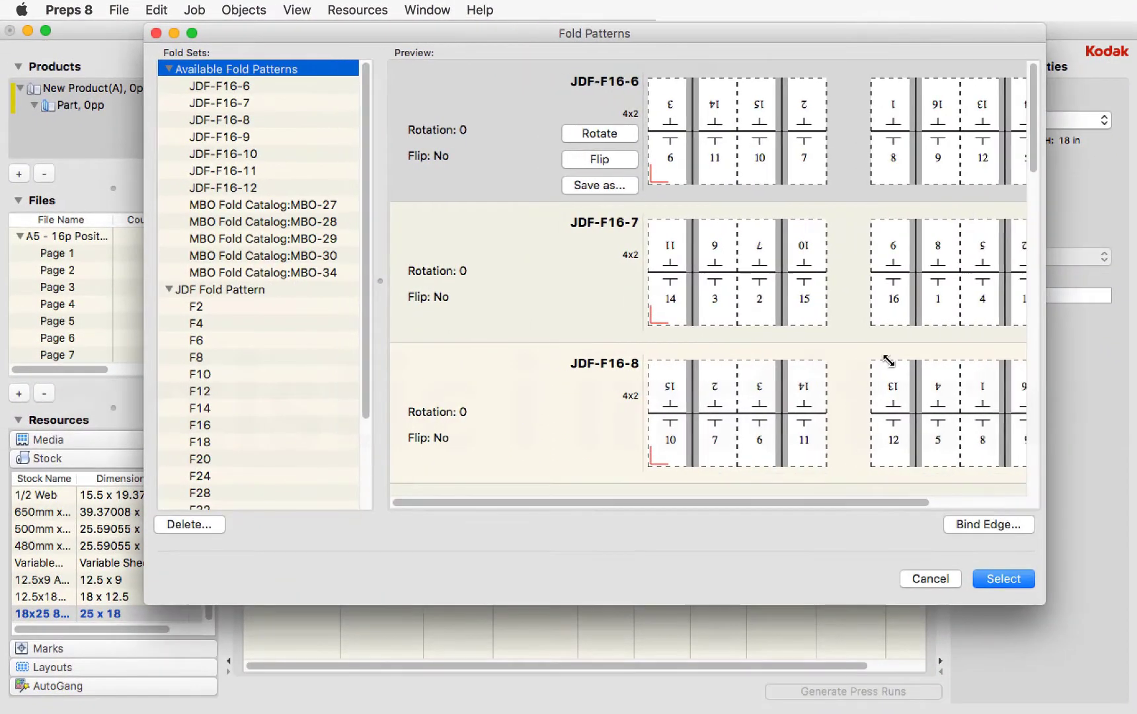
left_click_drag(611, 31, 515, 47)
left_click_drag(948, 501, 1014, 519)
left_click_drag(519, 50, 516, 55)
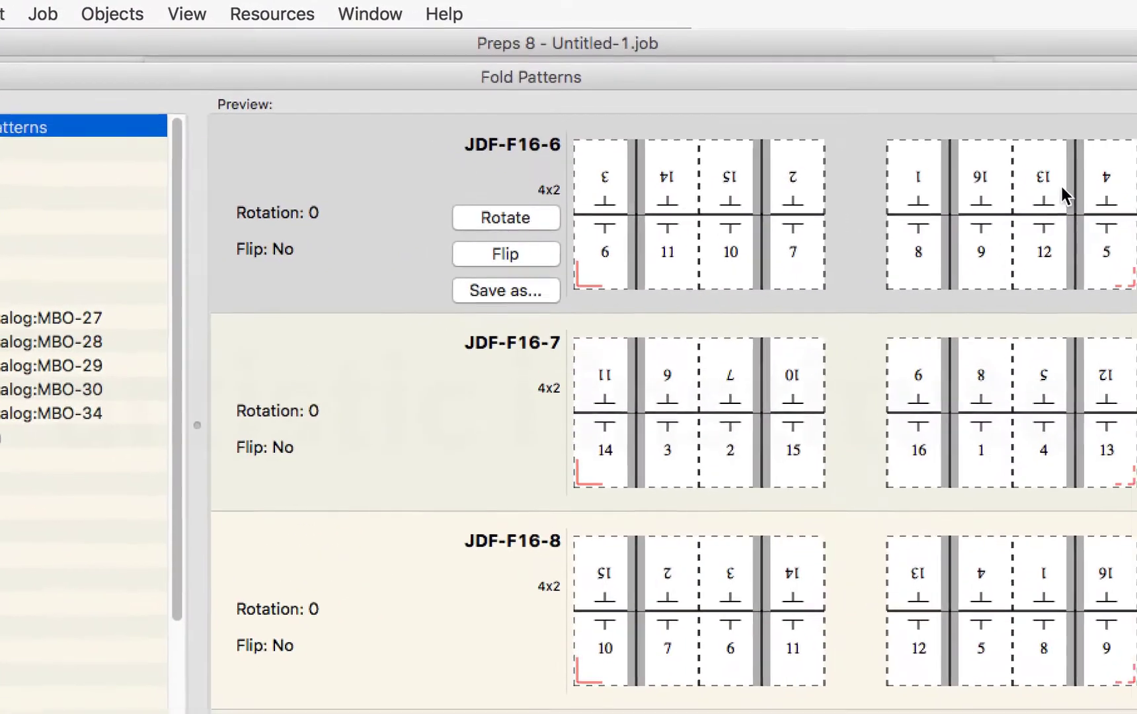
Step: Flip fold pattern JDF-F16-6 and apply it to the imposition
left_click(687, 180)
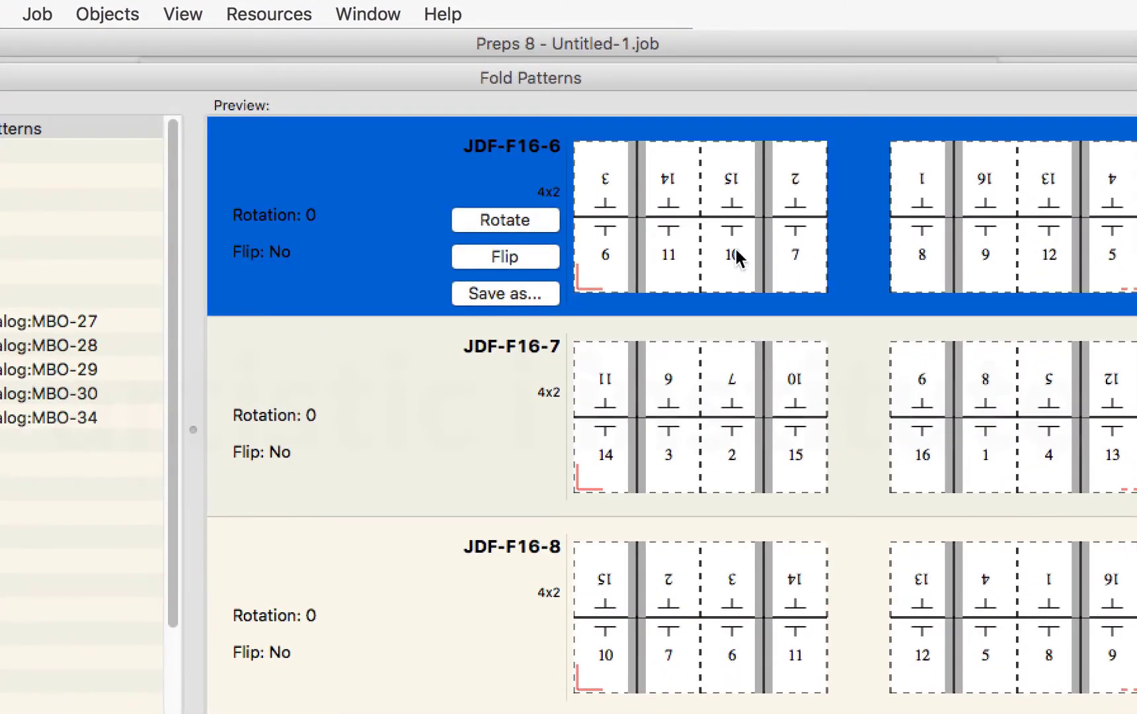
left_click(521, 257)
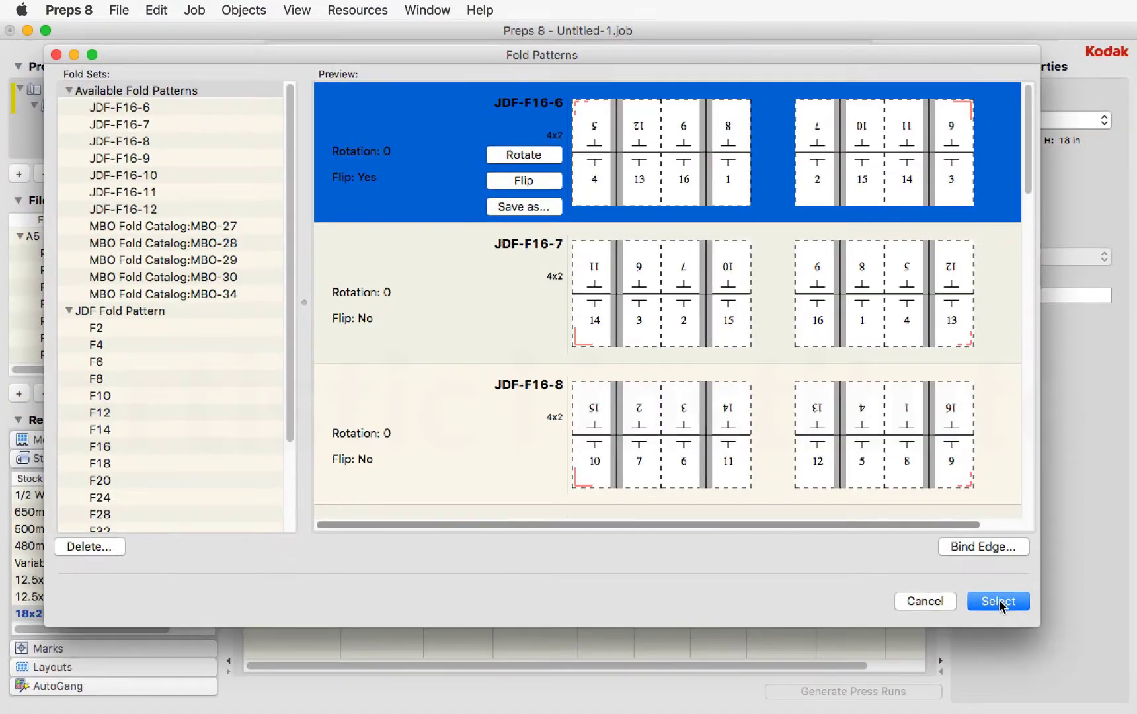
left_click(999, 603)
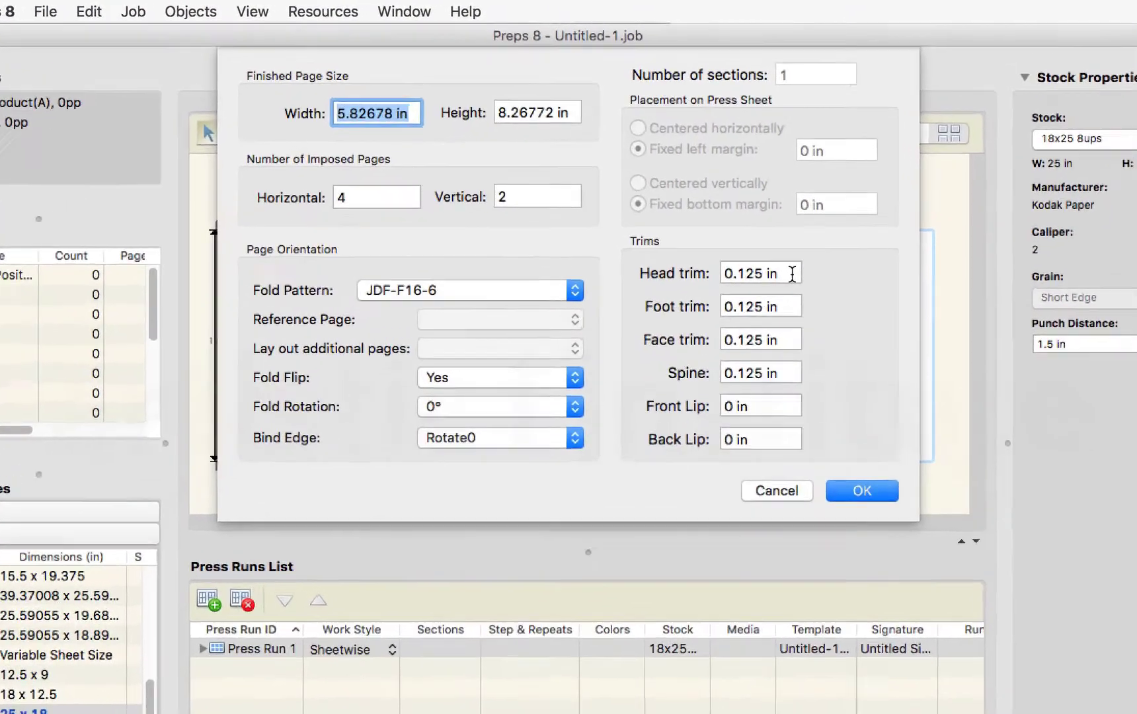
Step: Set the head, foot and face trims to 3 mm each in the imposition settings
left_click_drag(758, 235, 626, 236)
type("3mm")
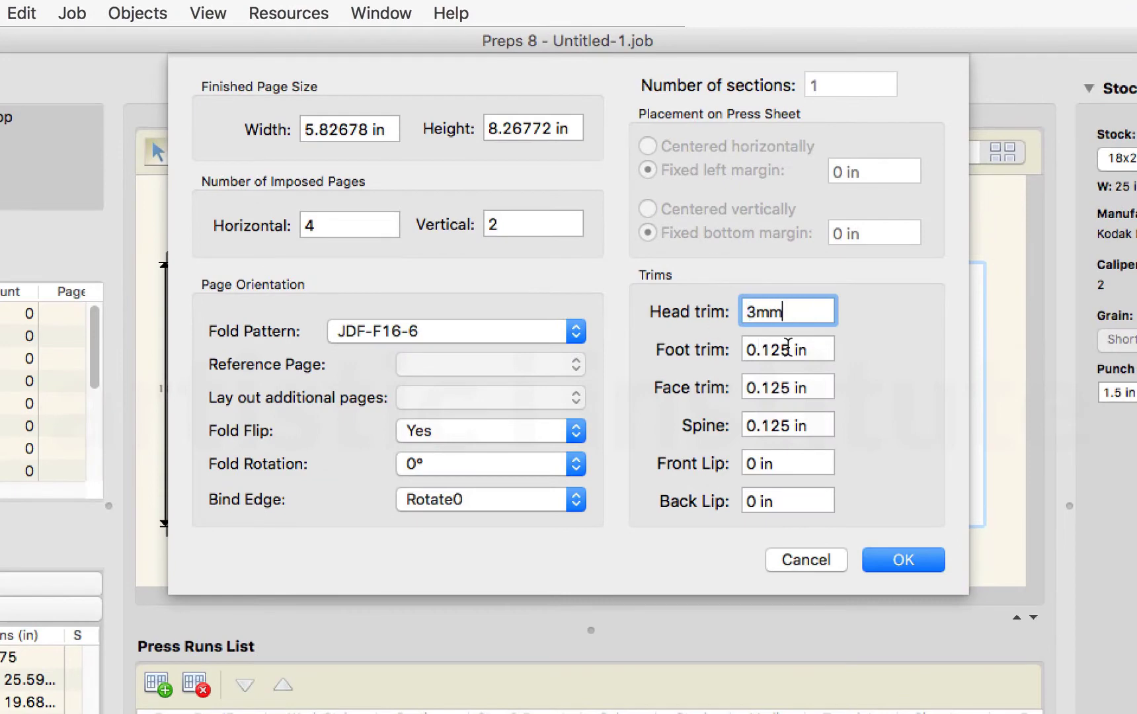
left_click(751, 347)
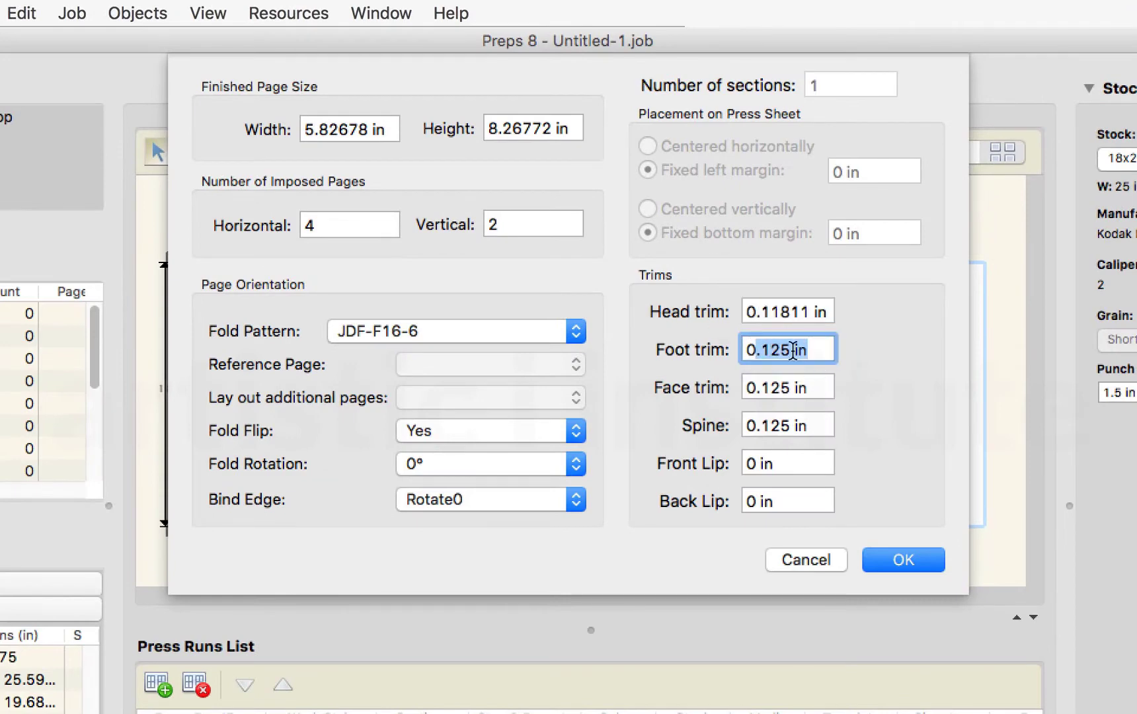
left_click_drag(802, 347, 738, 354)
type("3mm")
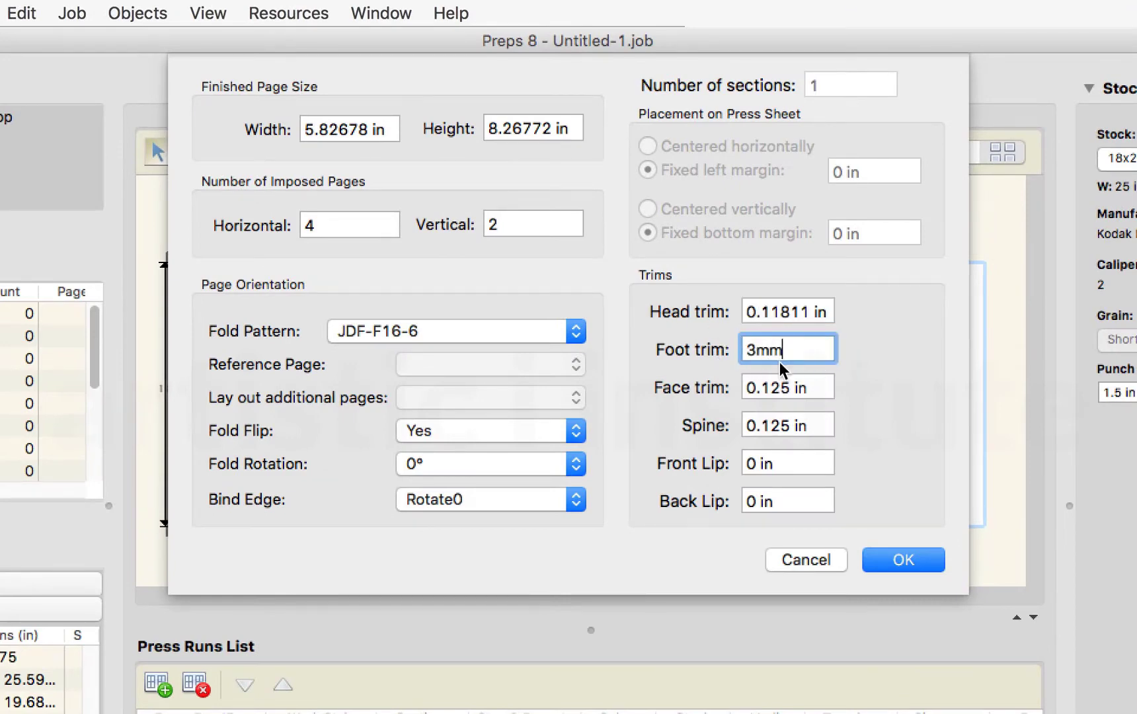
left_click_drag(817, 388, 728, 389)
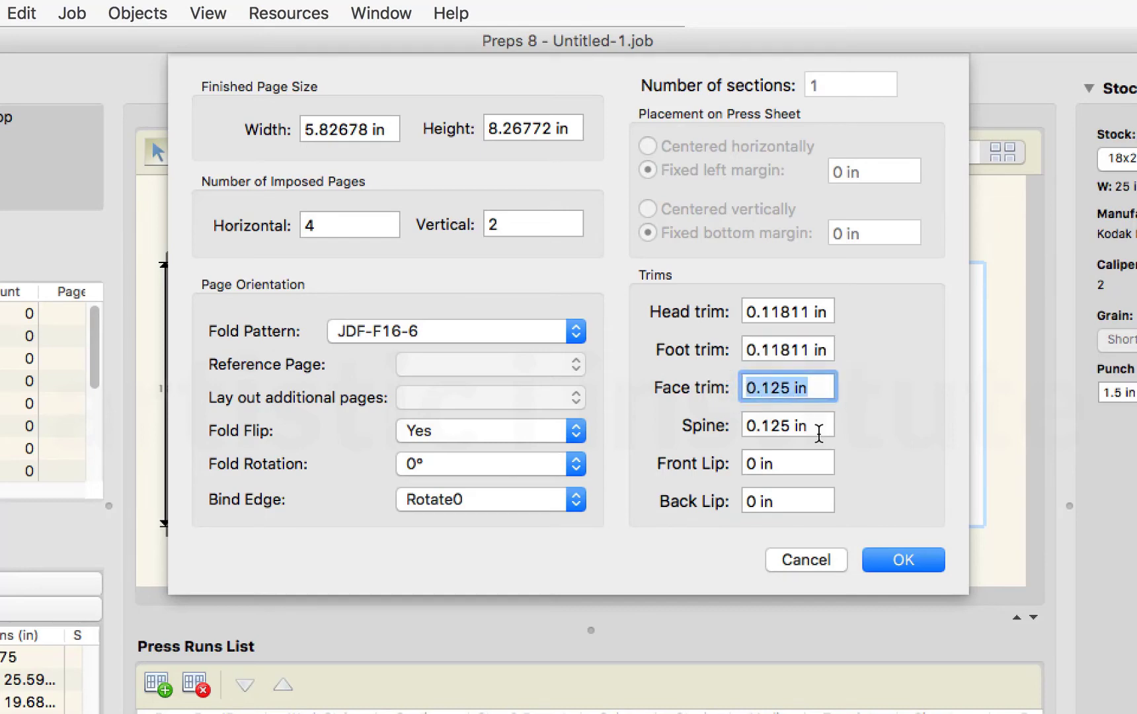
type("3mm")
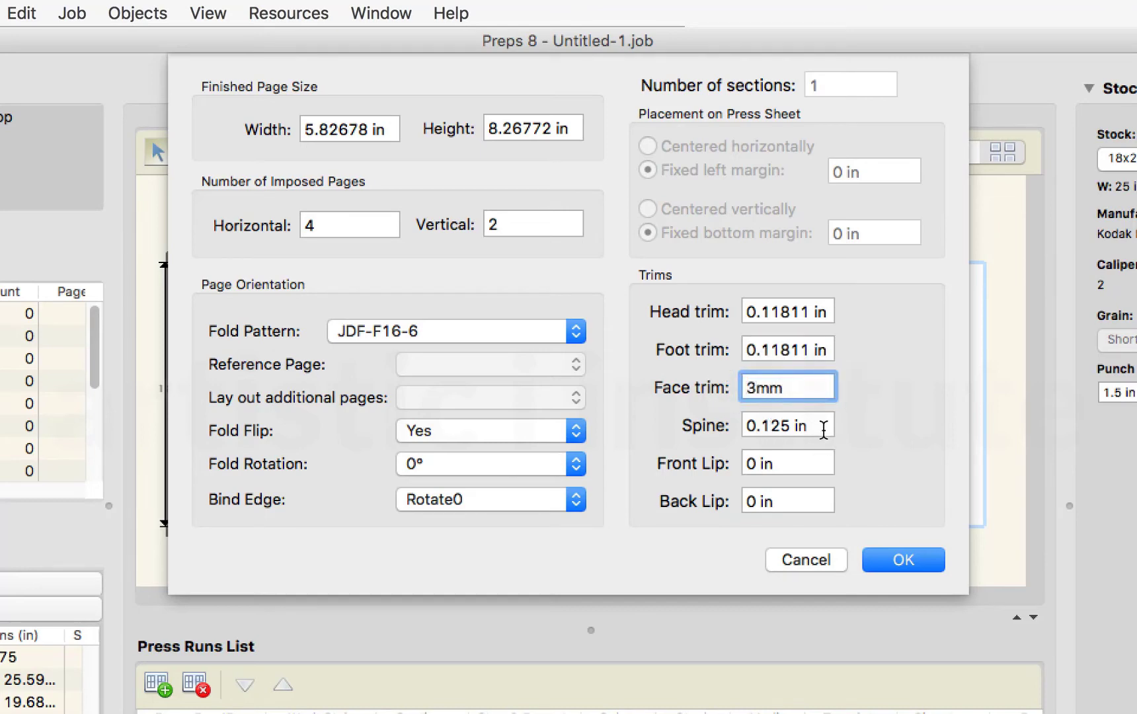
Step: Set the spine trim to 0 and apply the imposition settings to the press run
left_click_drag(824, 427, 643, 437)
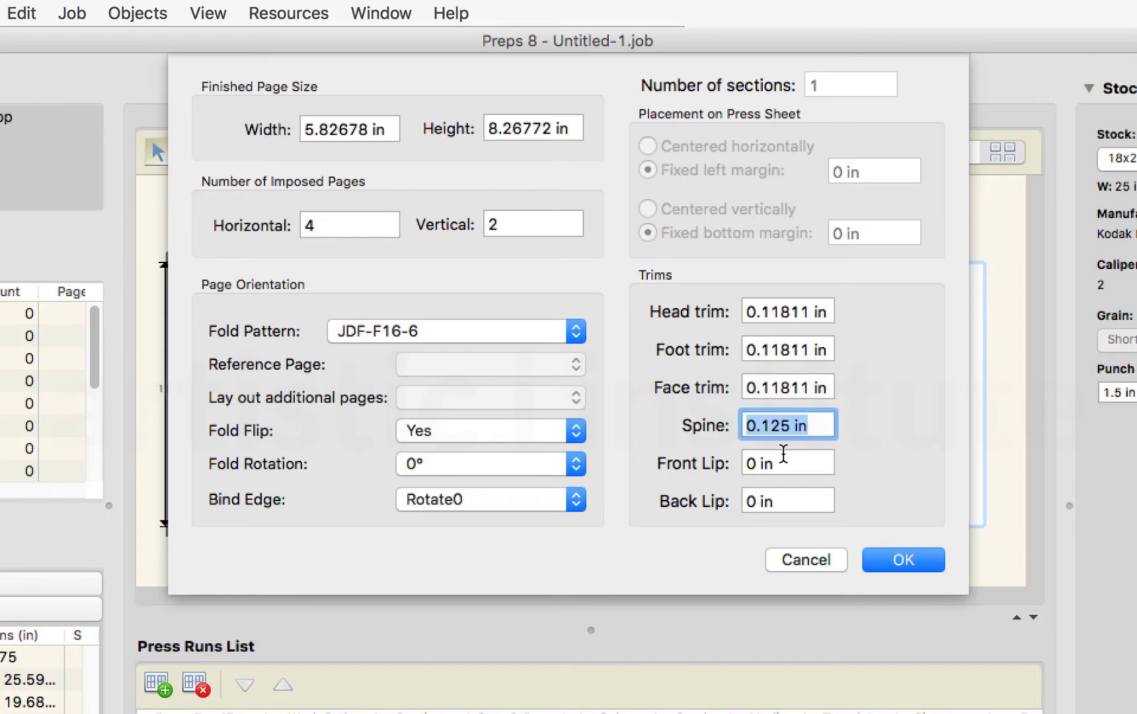
type("0")
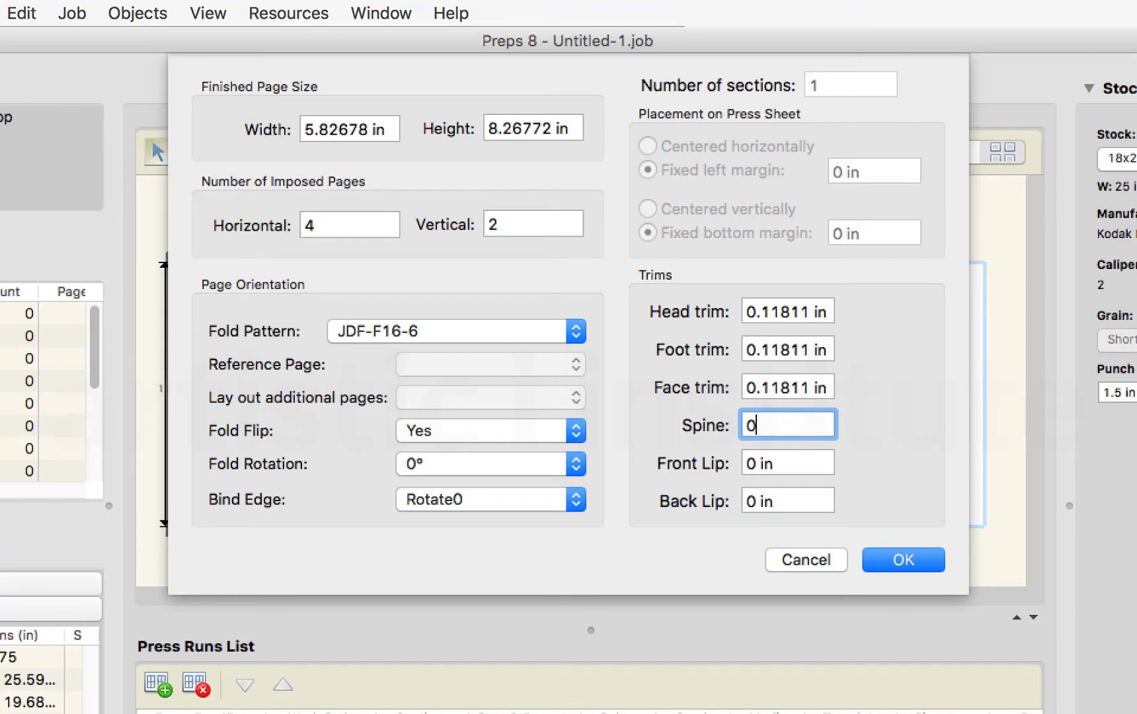
left_click(792, 460)
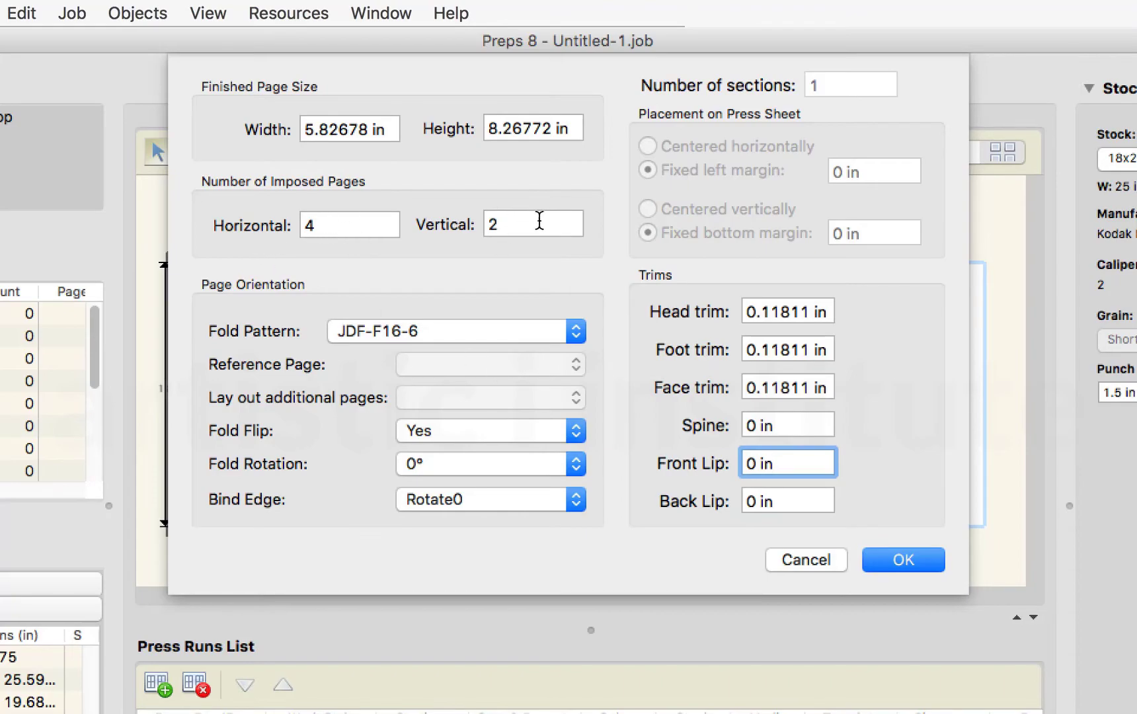
key("Return")
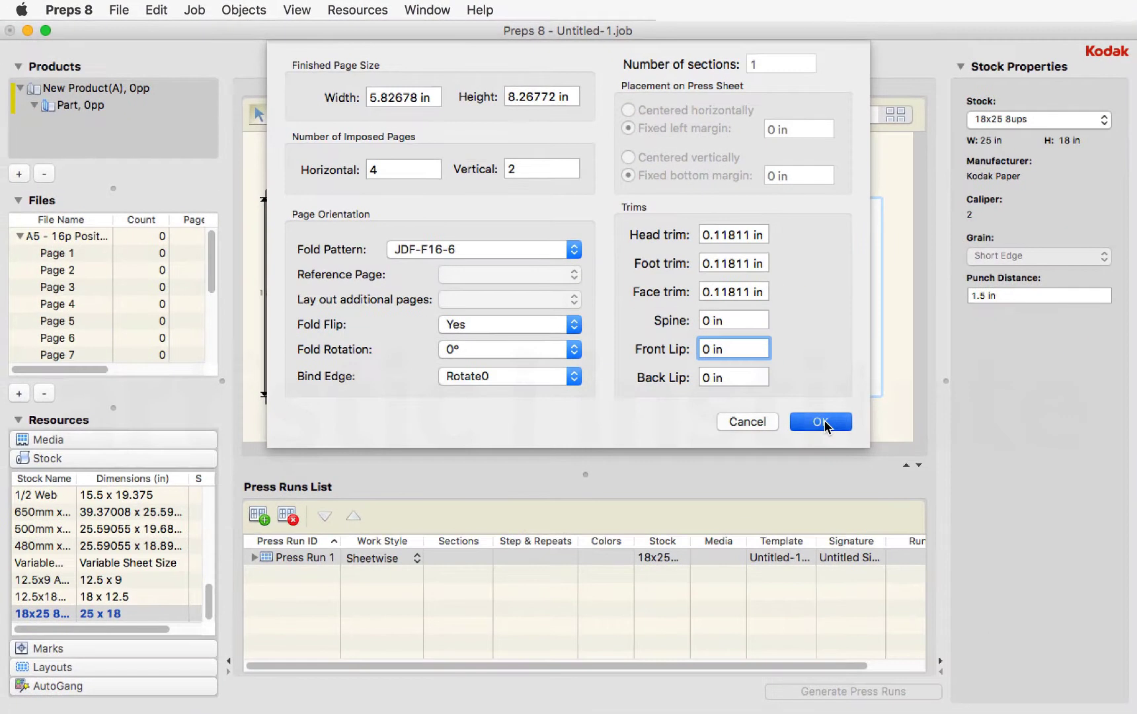
left_click(821, 422)
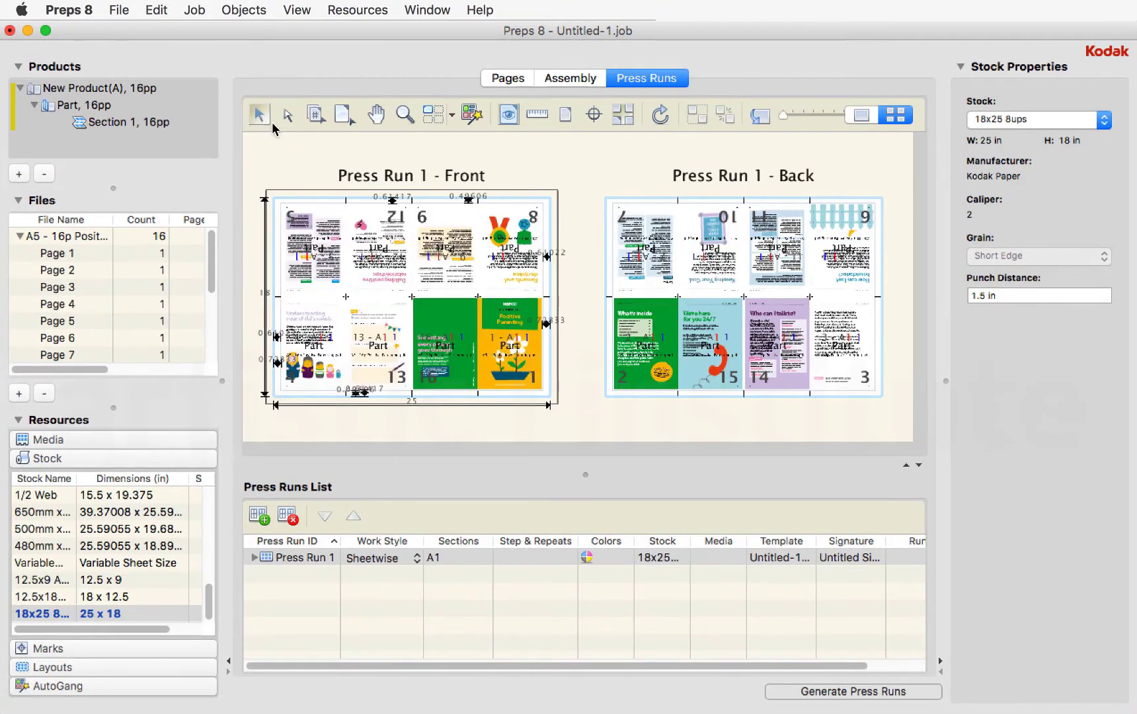
Step: Select the imposed section on the front press sheet, add the Sample Group marks, and check the colour bar up close
left_click(573, 183)
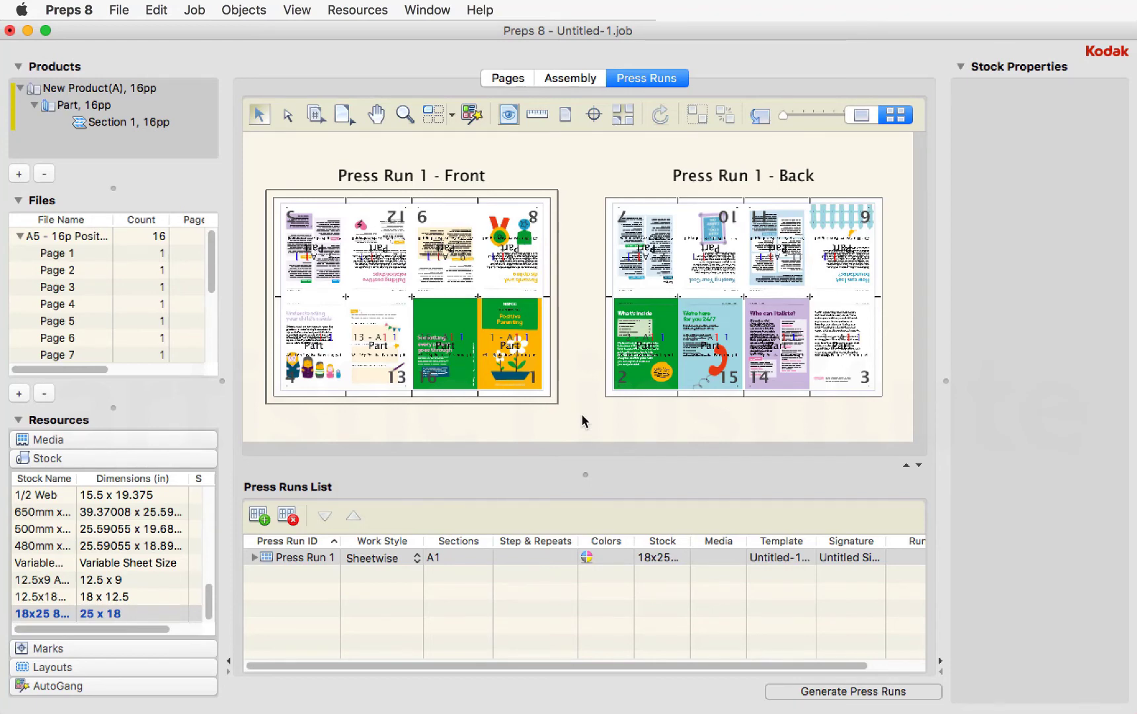
left_click(519, 359)
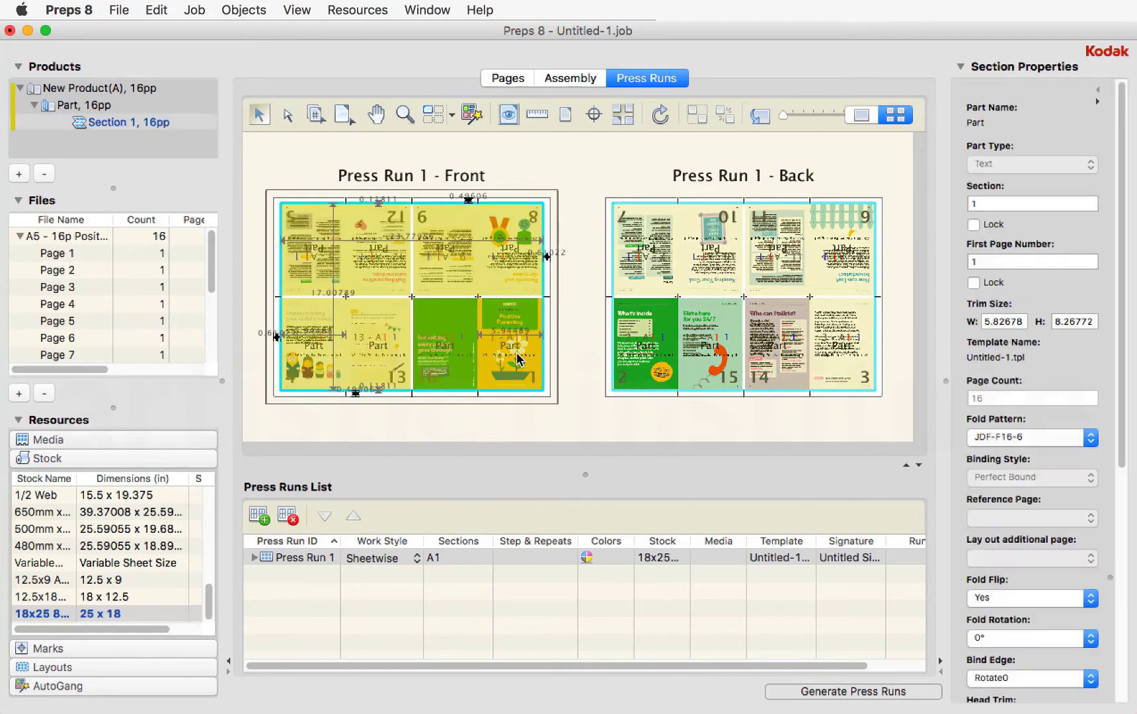
left_click(497, 416)
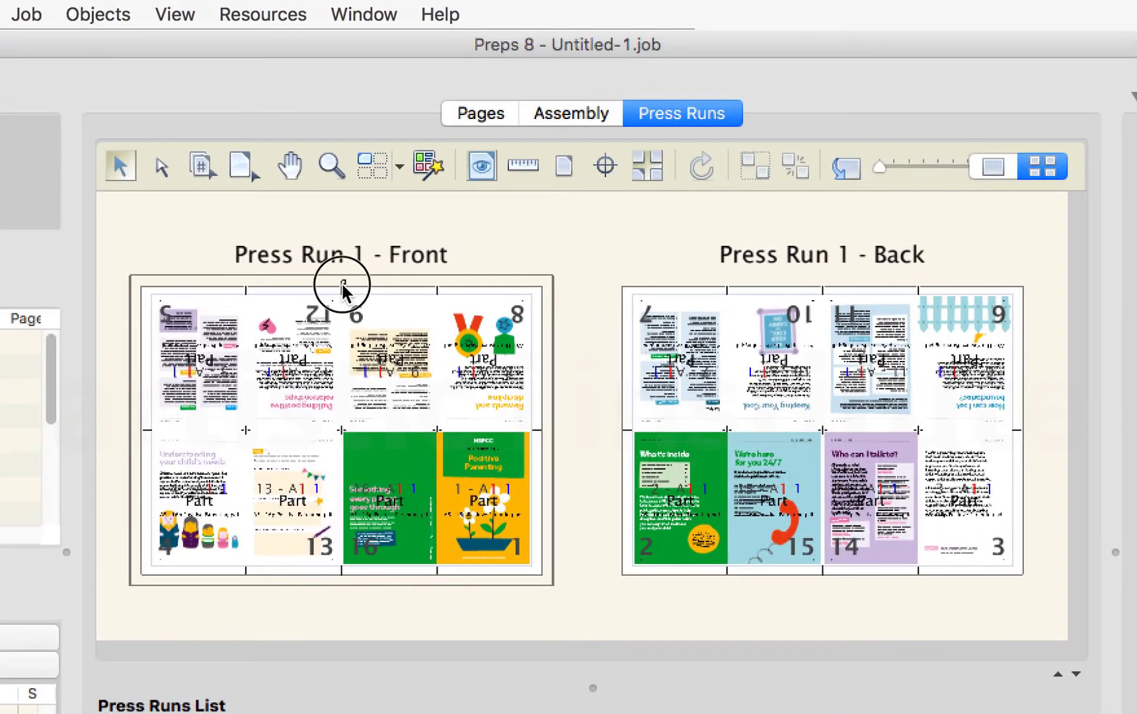
left_click(341, 284)
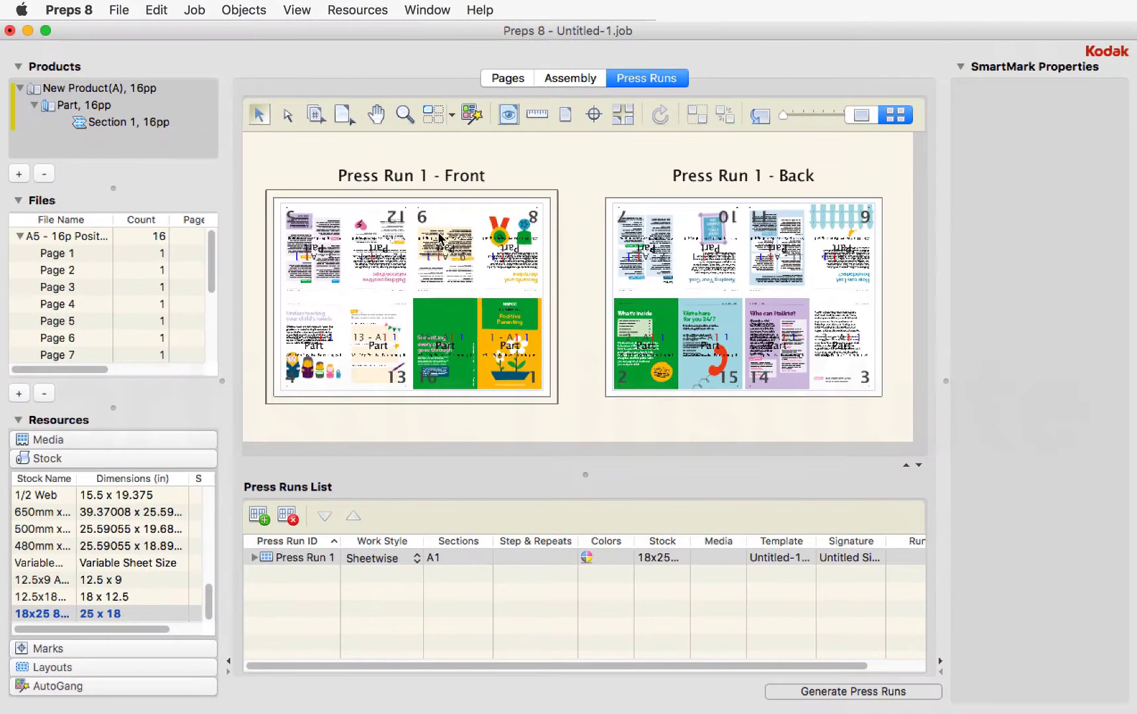
left_click(440, 239)
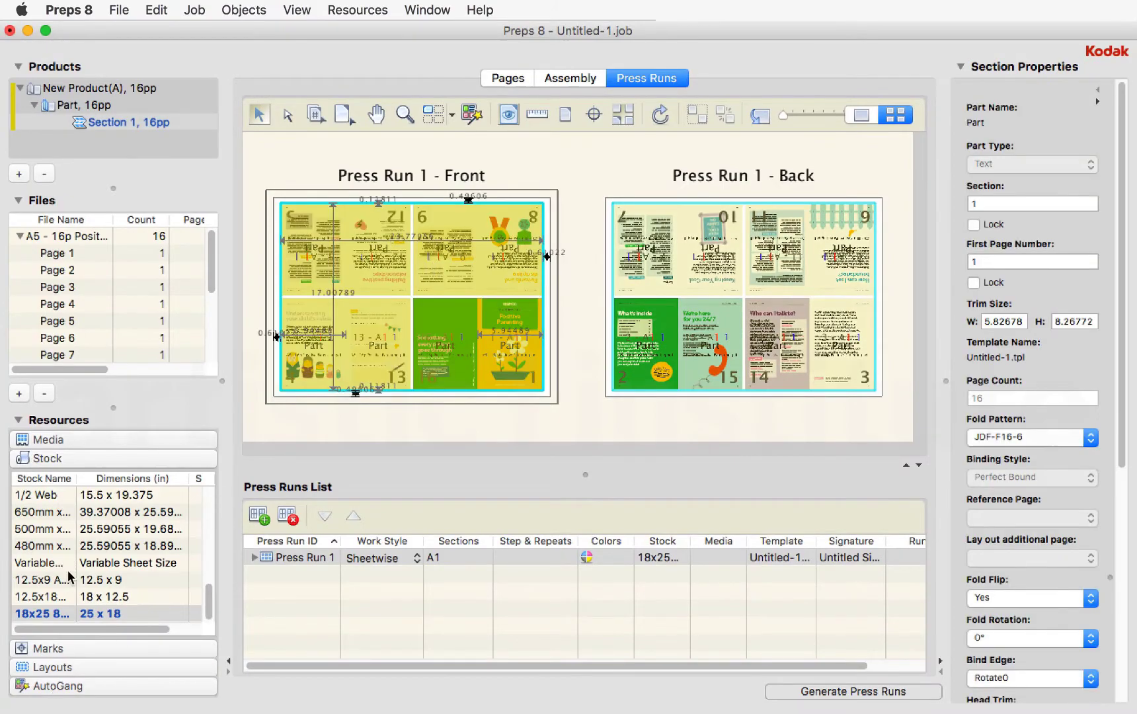
left_click(60, 650)
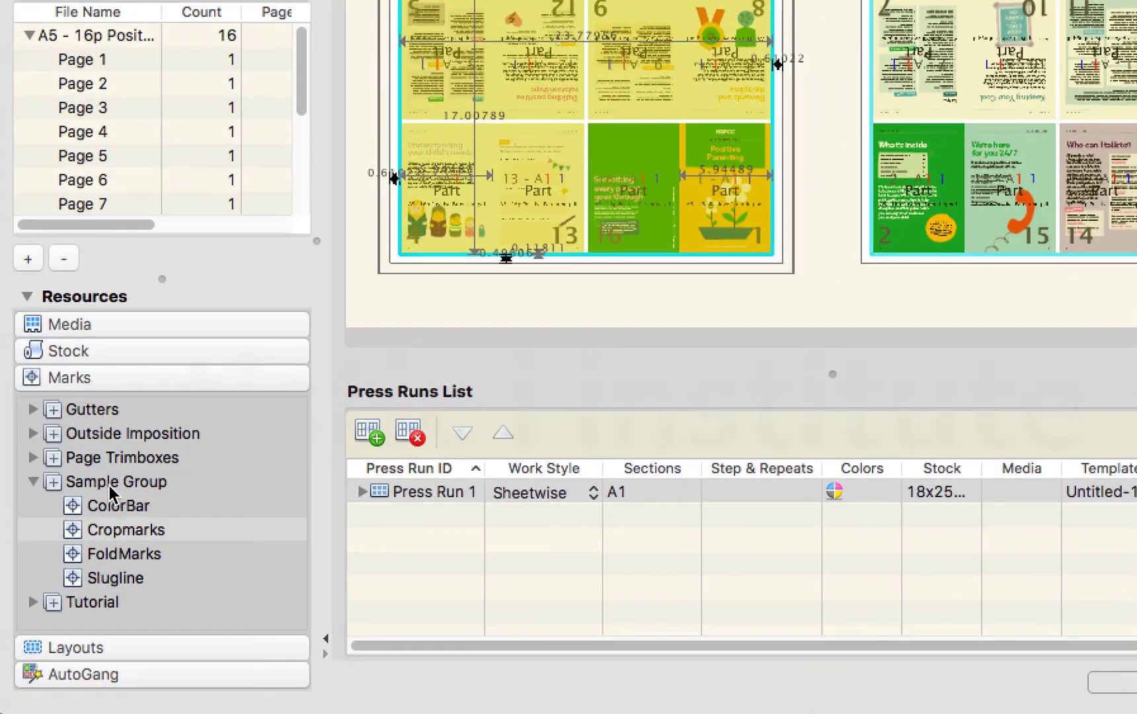
left_click(109, 489)
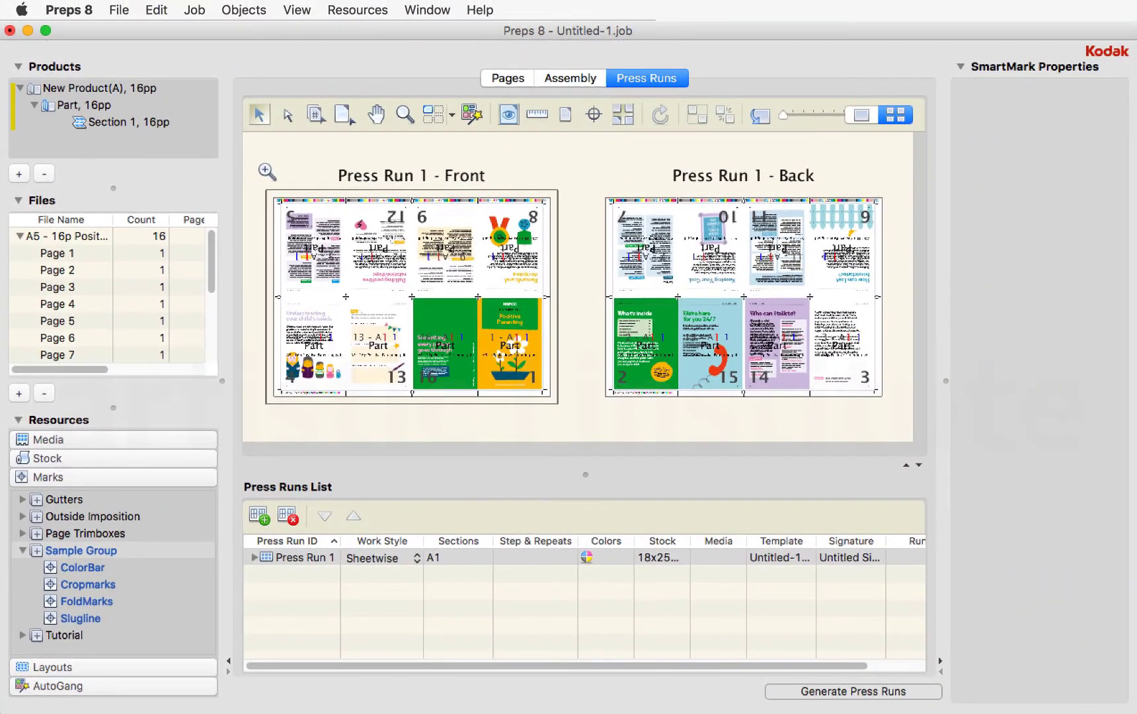
left_click(275, 167)
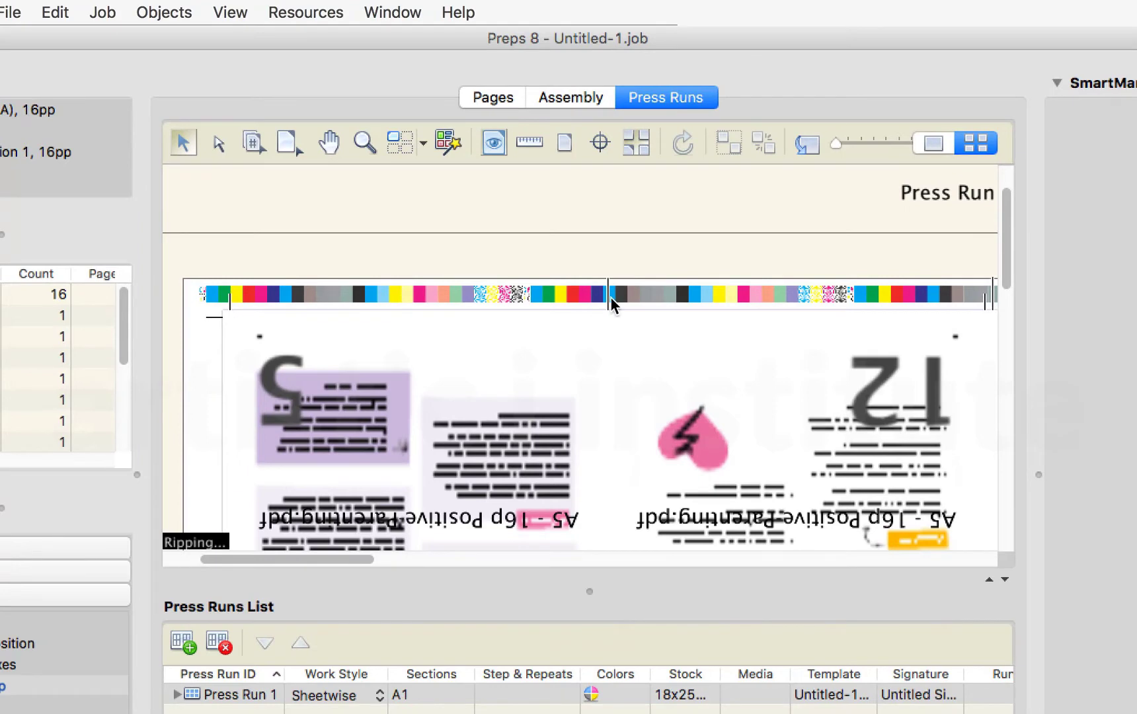
key("super+0")
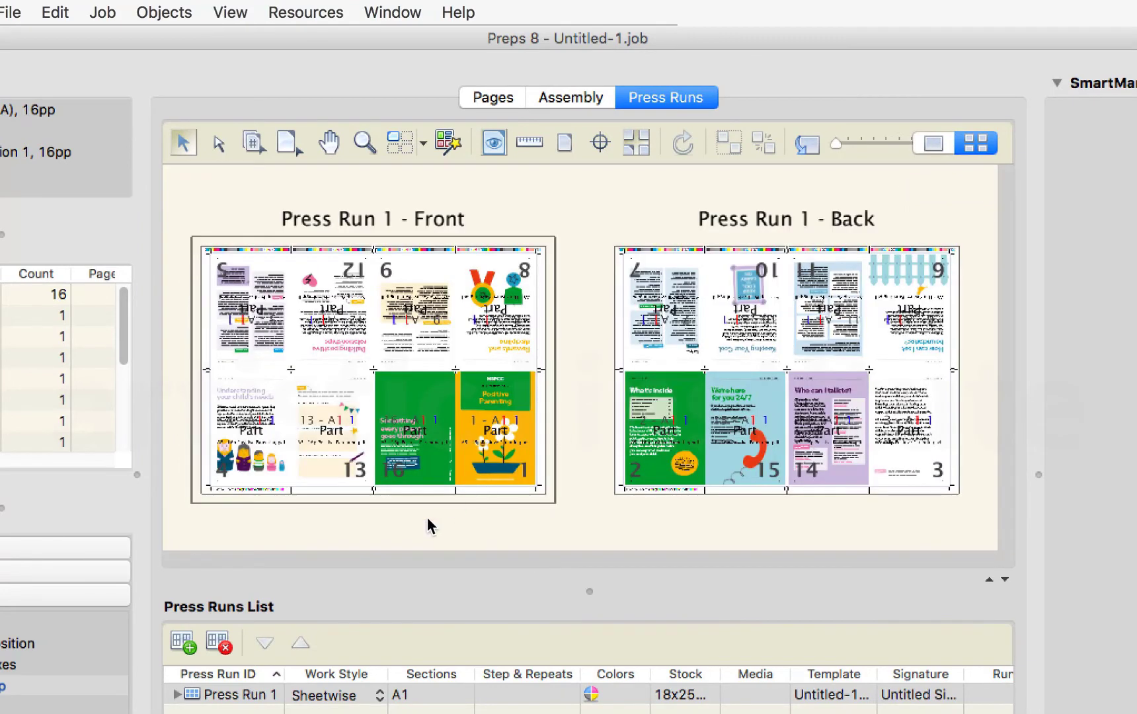
Step: Set the length of the fold mark below pages 16 and 1 on the front sheet to 0.25 in
left_click_drag(423, 516, 483, 454)
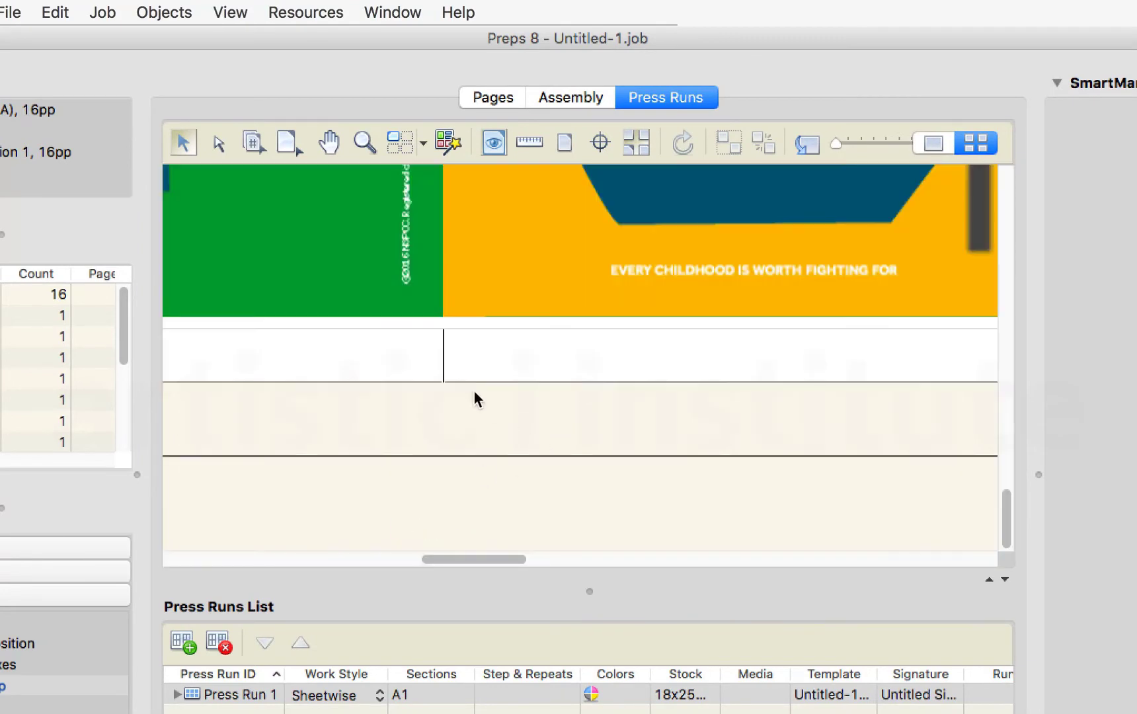
left_click(445, 361)
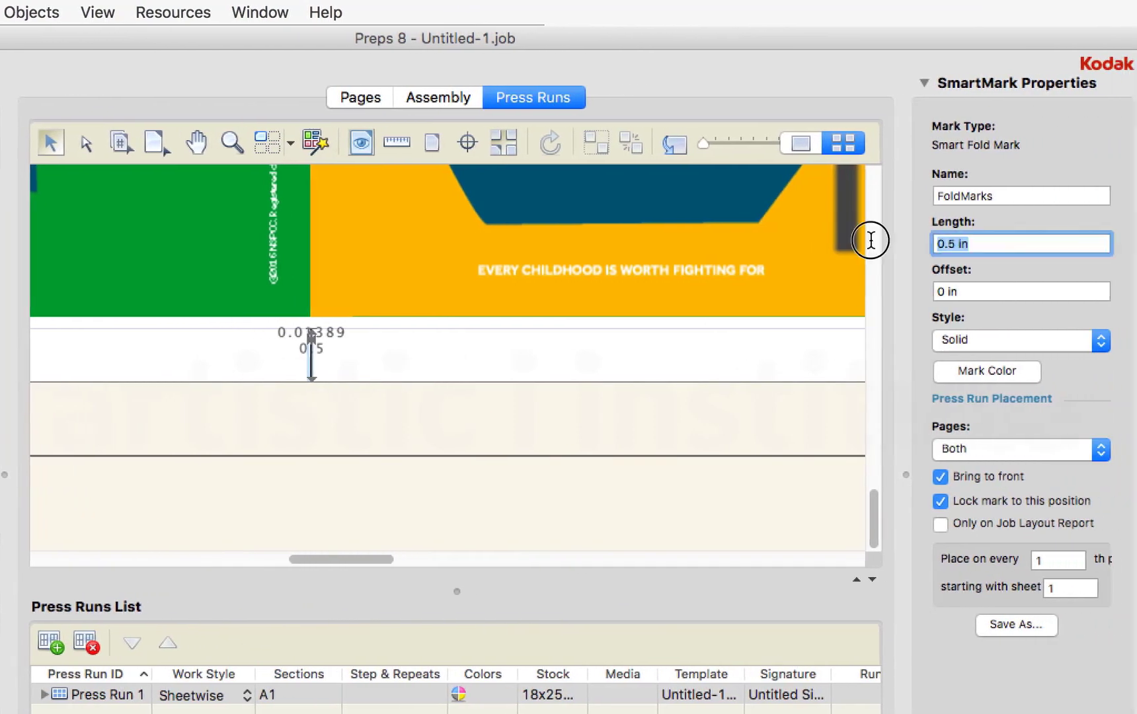
type("0.")
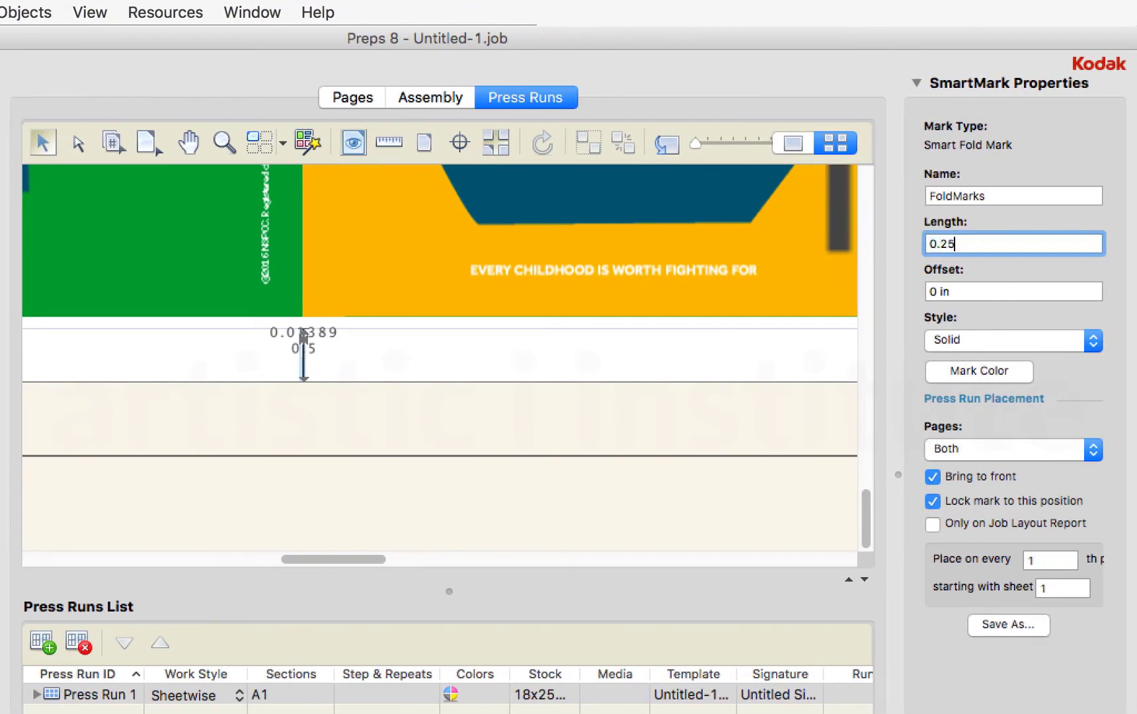
type("25")
key("Return")
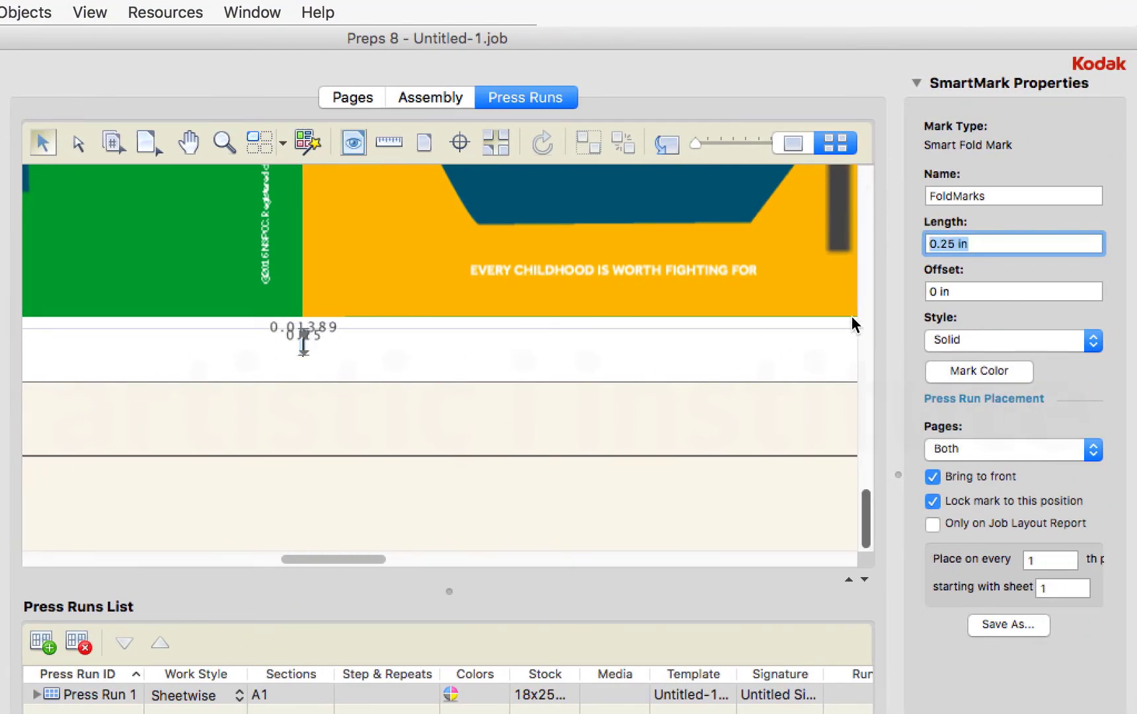
Step: Set the fold mark's offset to 3 mm and check the marks around the lower half of the front press sheet
key("Tab")
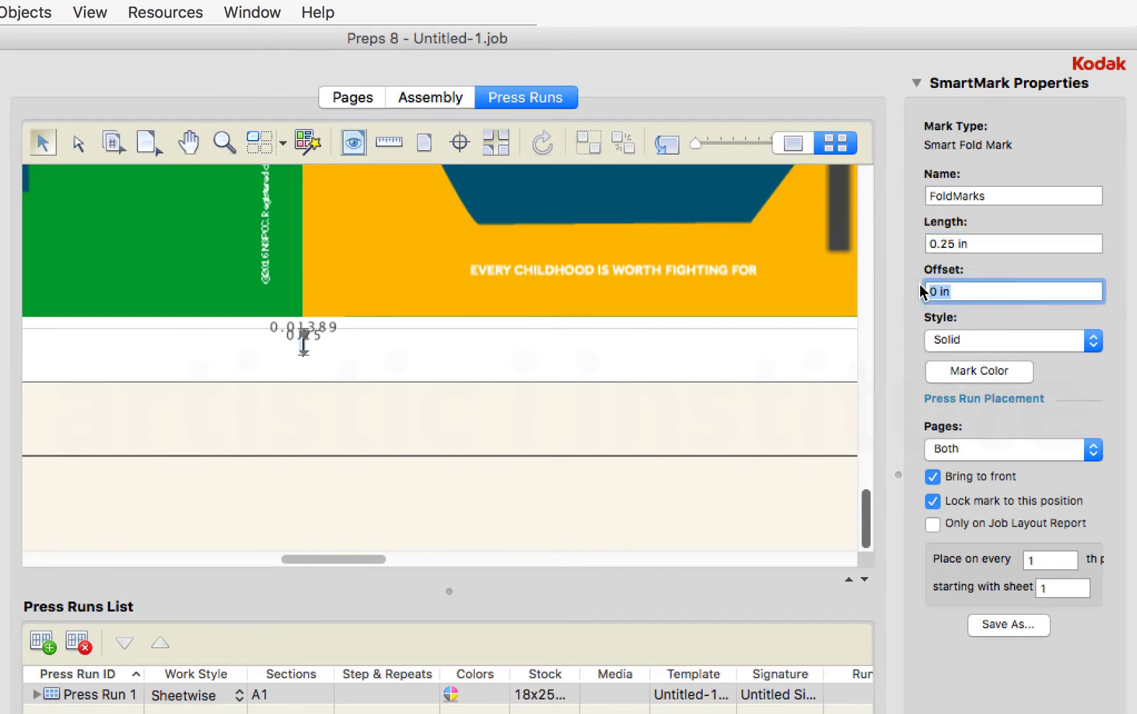
type("2")
type("3mm")
key("Return")
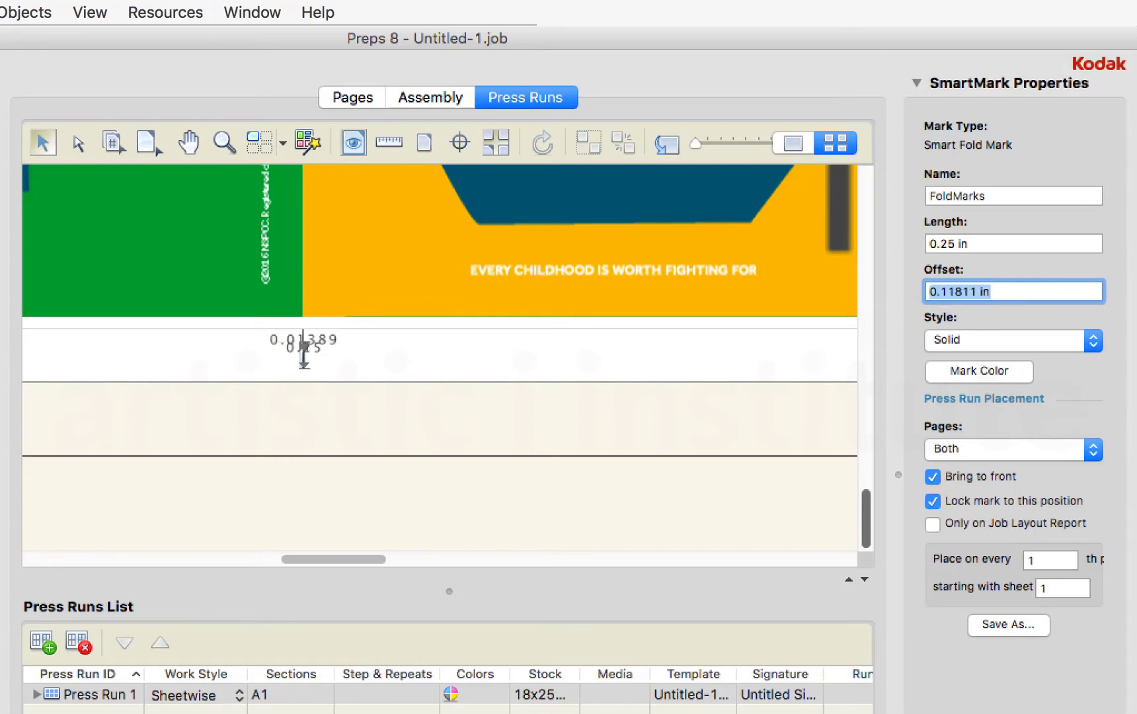
left_click(599, 411)
key("super+0")
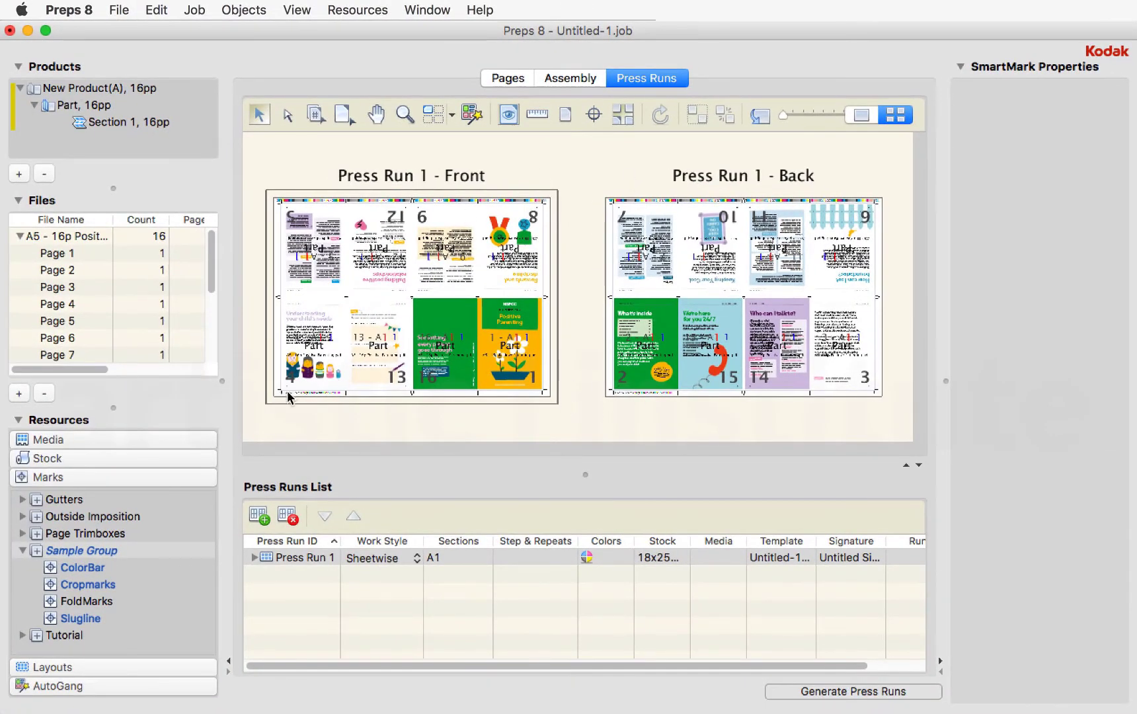
left_click_drag(267, 280, 590, 403)
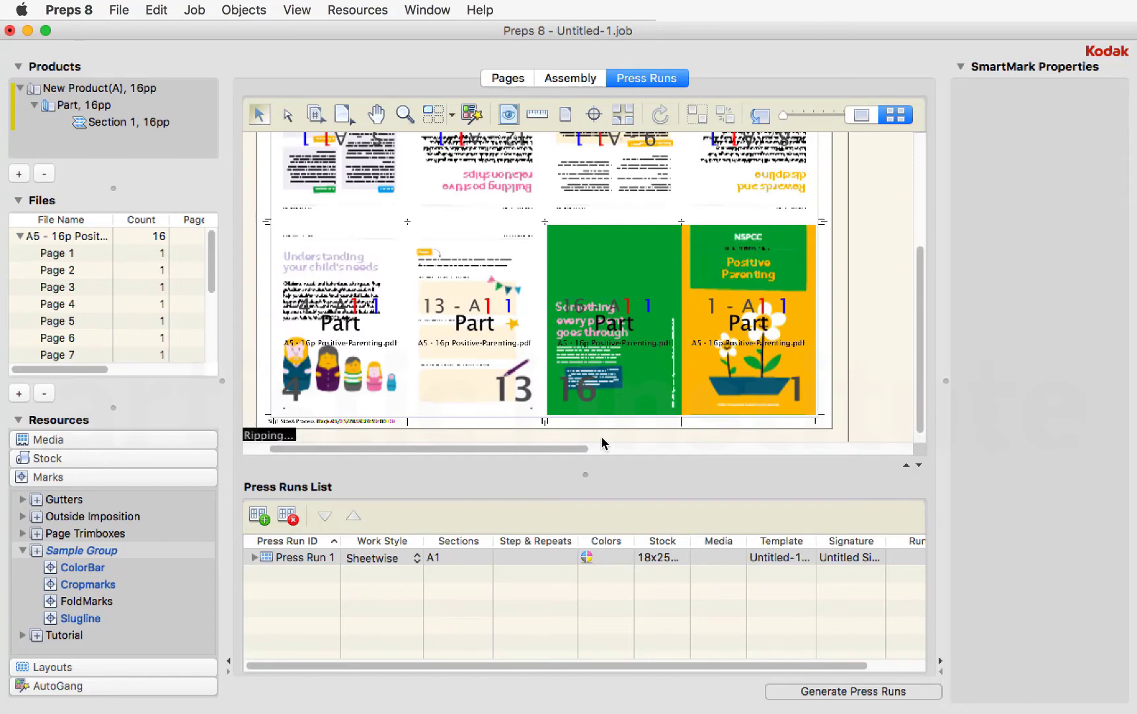
key("super+0")
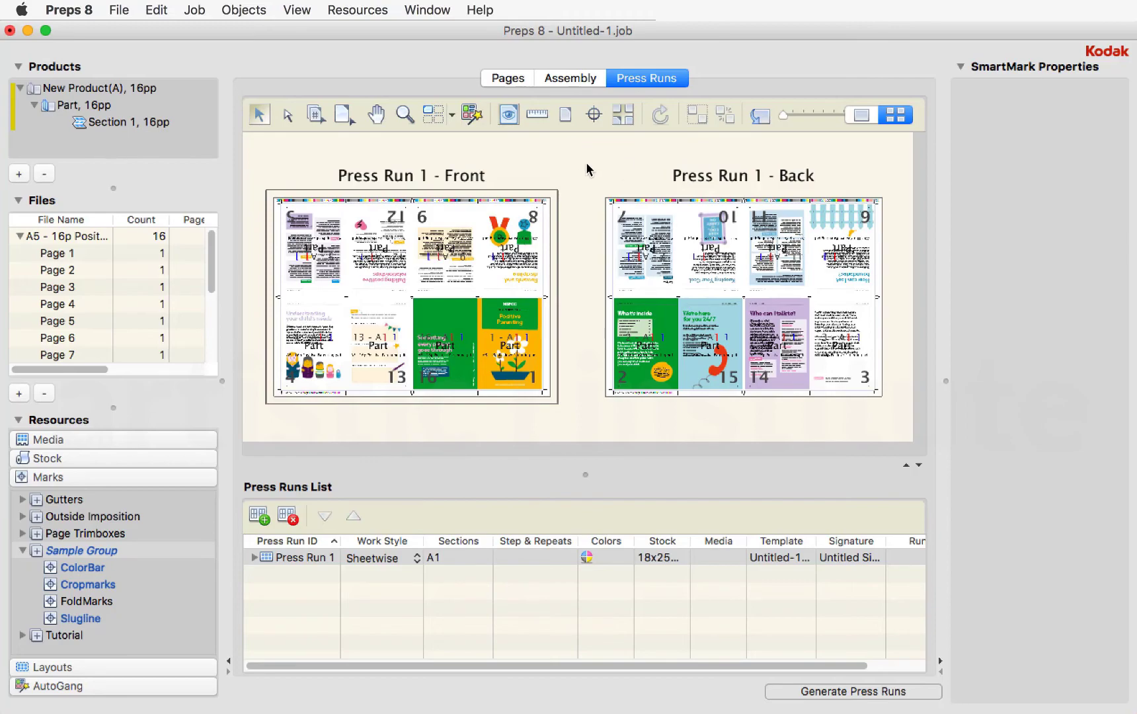
Step: Save the job as 16ups Saddle Stich with Folding.job in the 03 Saddle Stich - Magazine (Pin Binding) folder
left_click(120, 10)
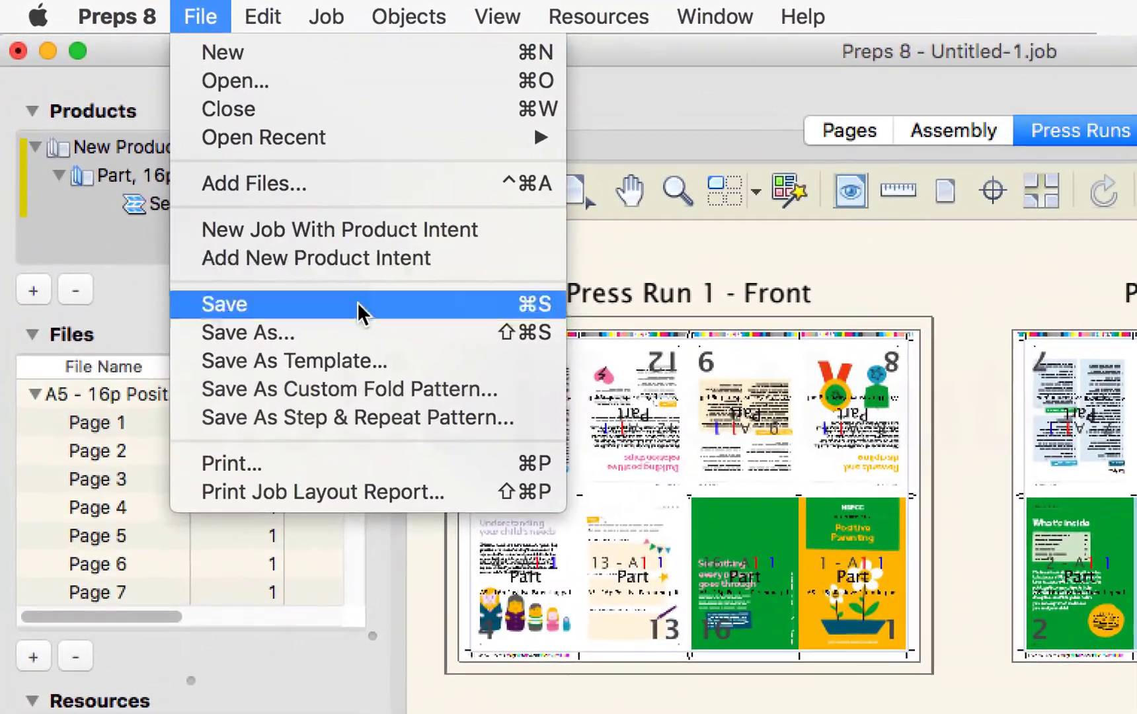
left_click(321, 307)
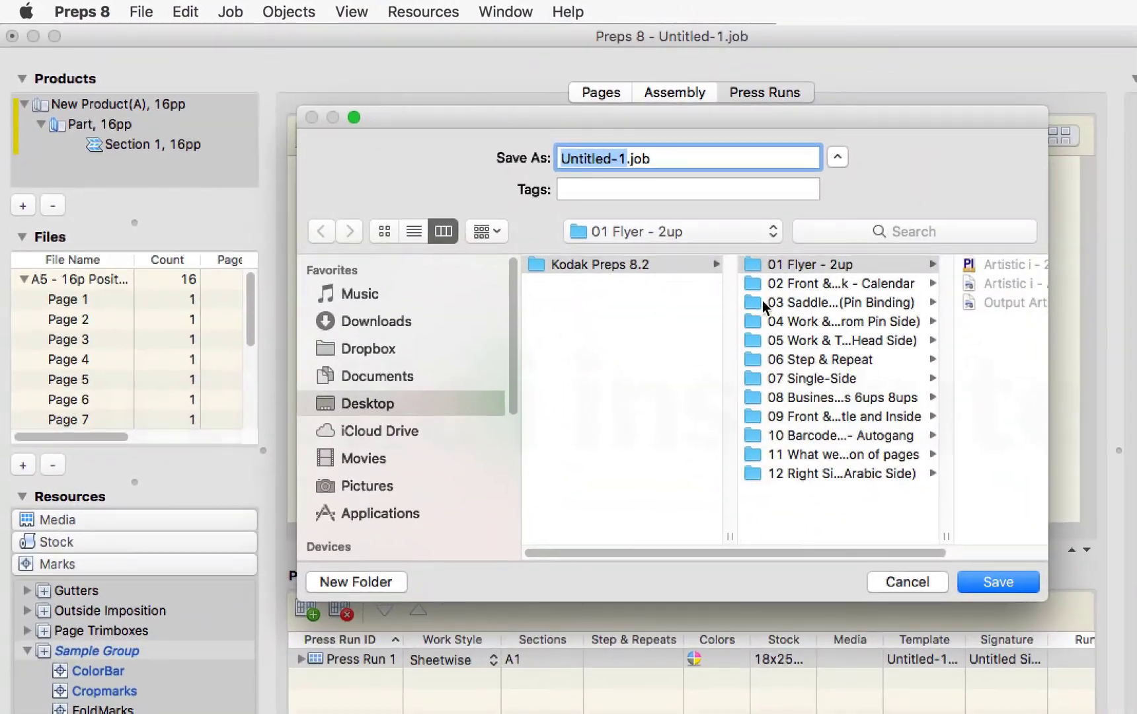
left_click(839, 302)
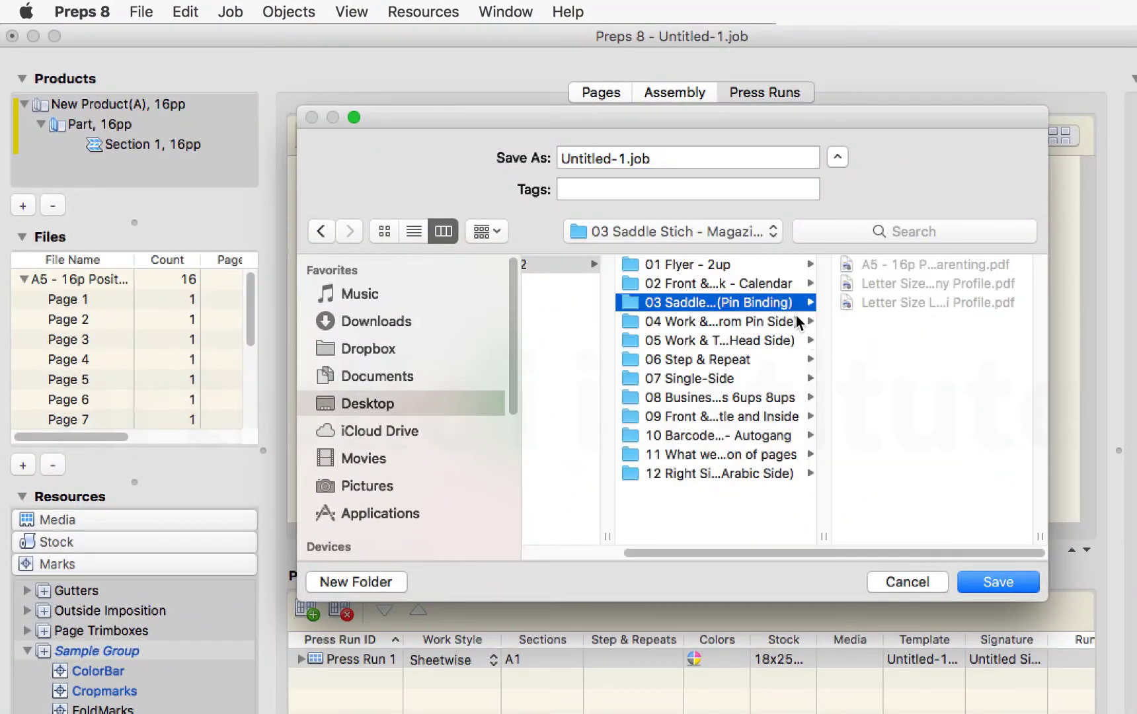
left_click(621, 160)
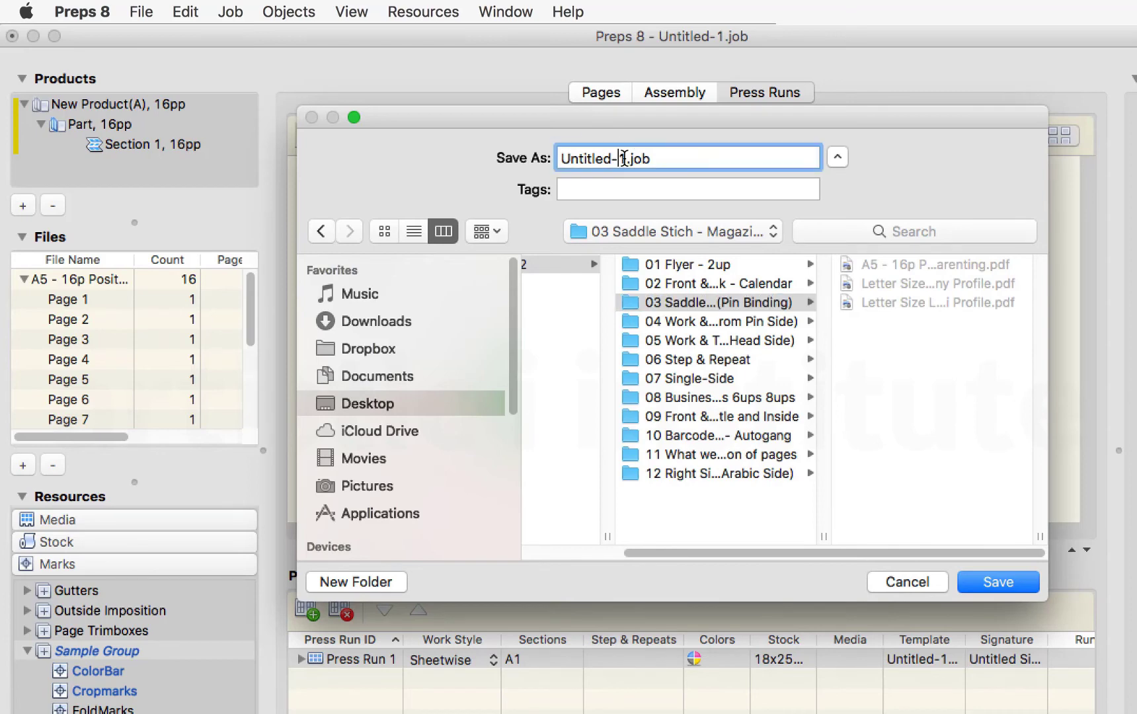
left_click_drag(621, 159, 560, 153)
type("16")
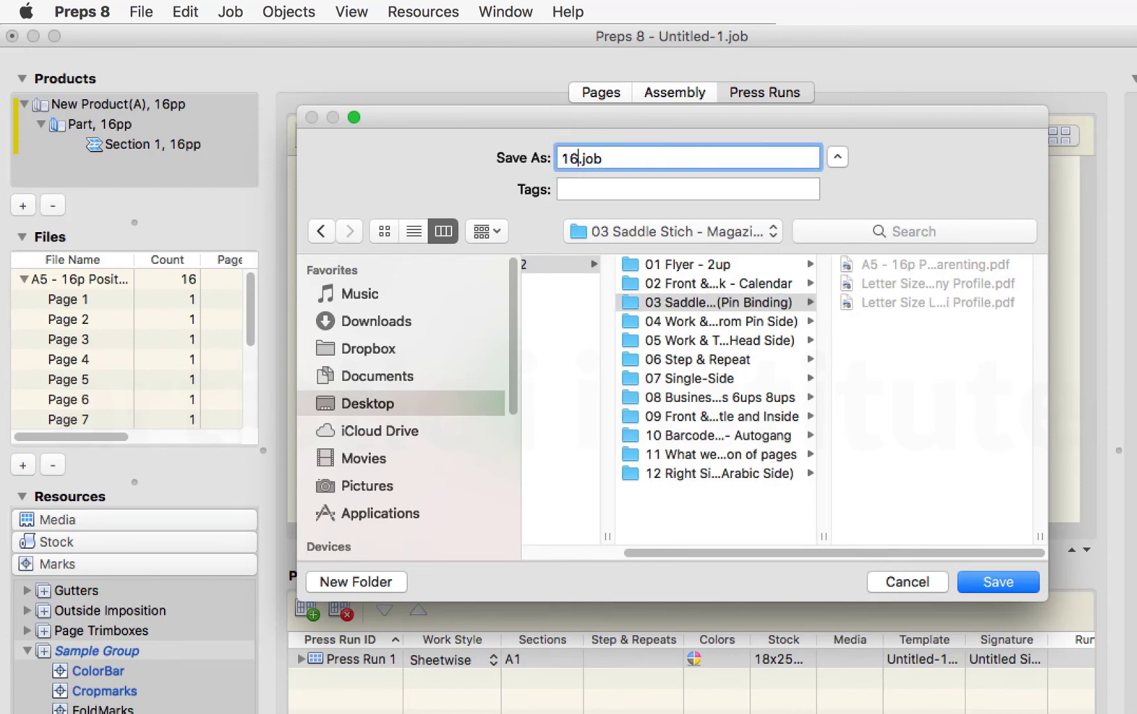
type("ups Saddle Stich ")
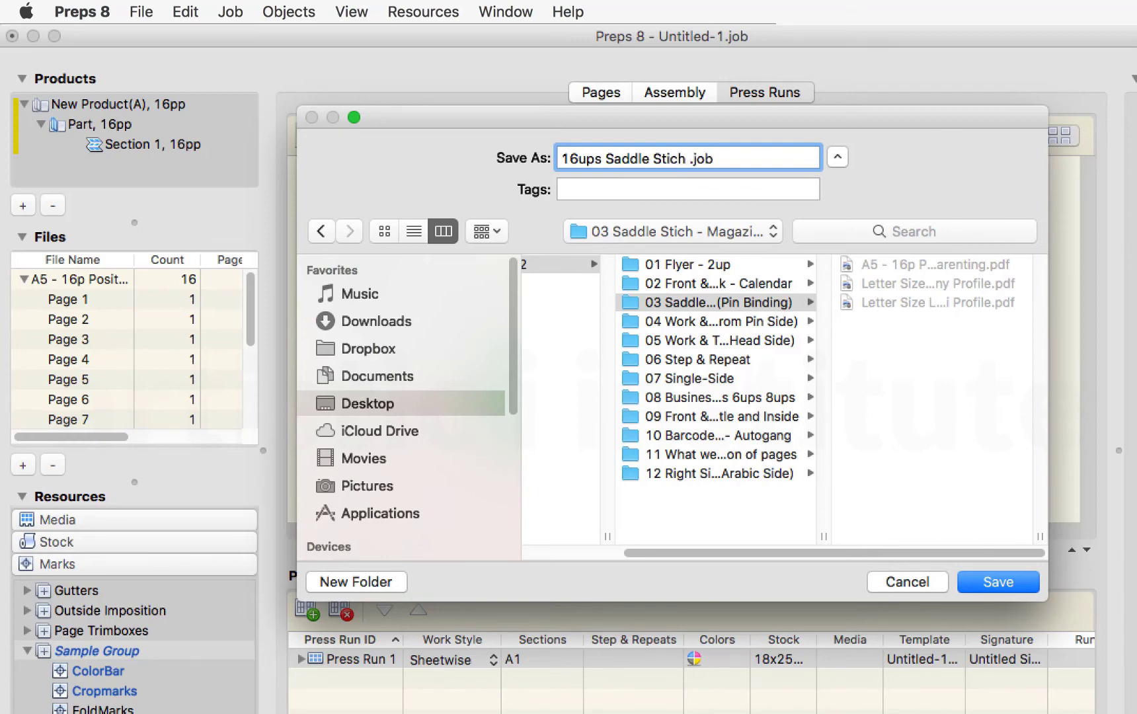
type("with Folding")
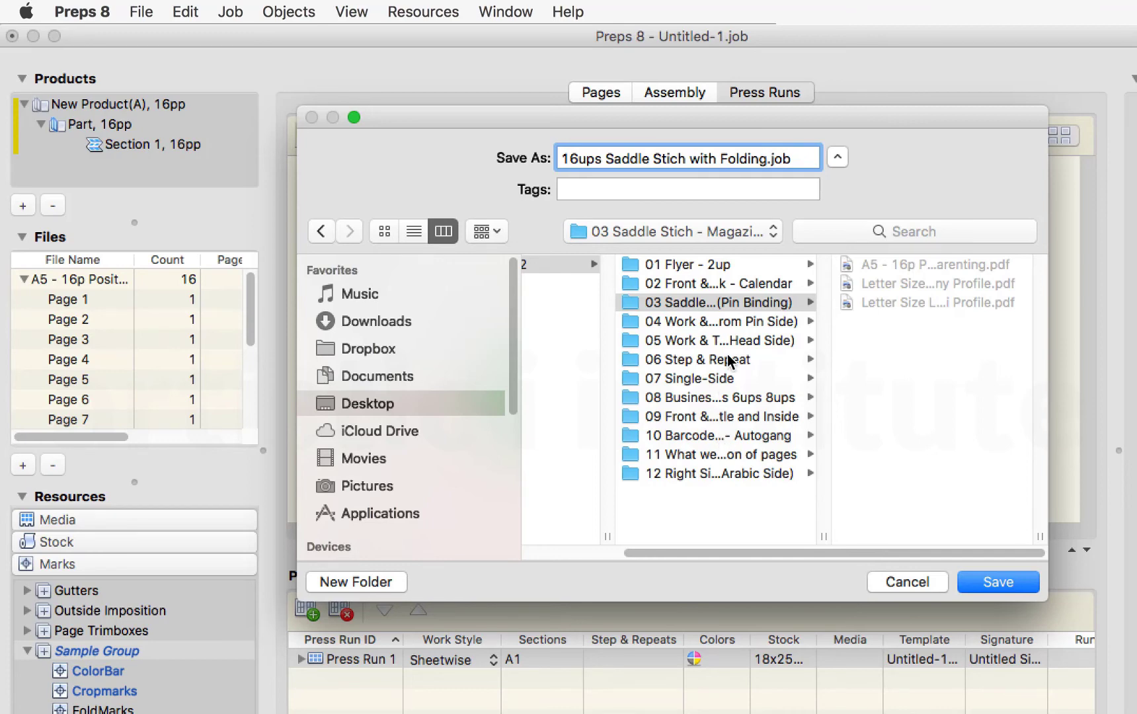
key("super+shift+Left")
key("super+c")
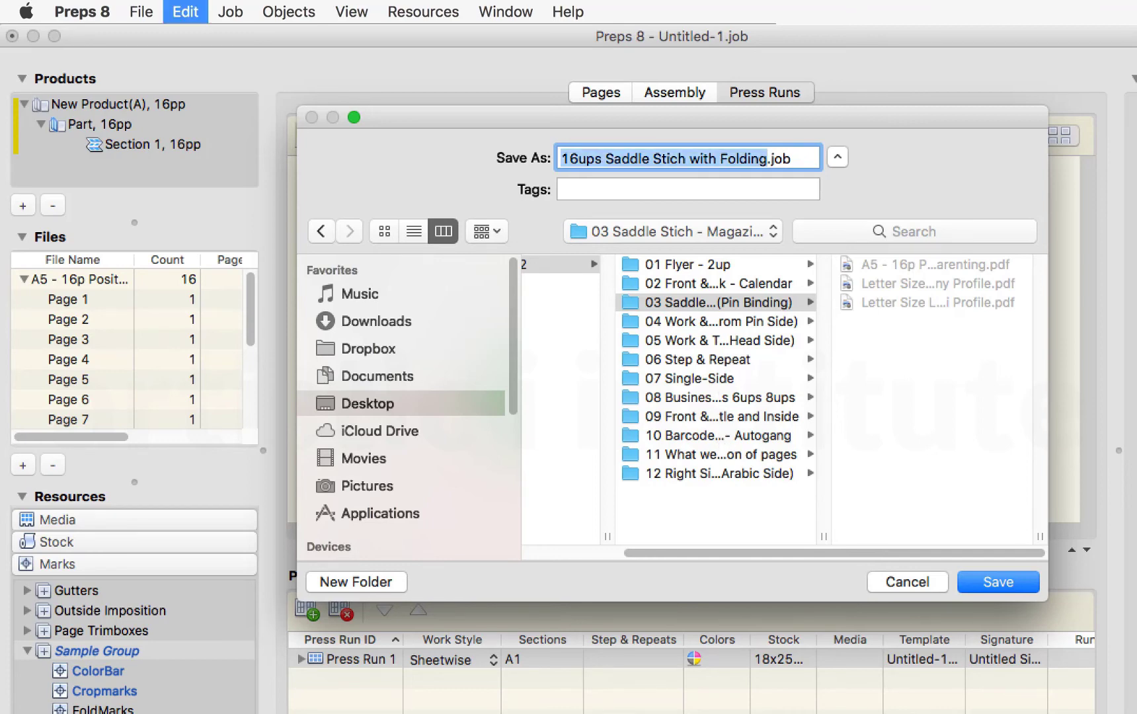
key("Return")
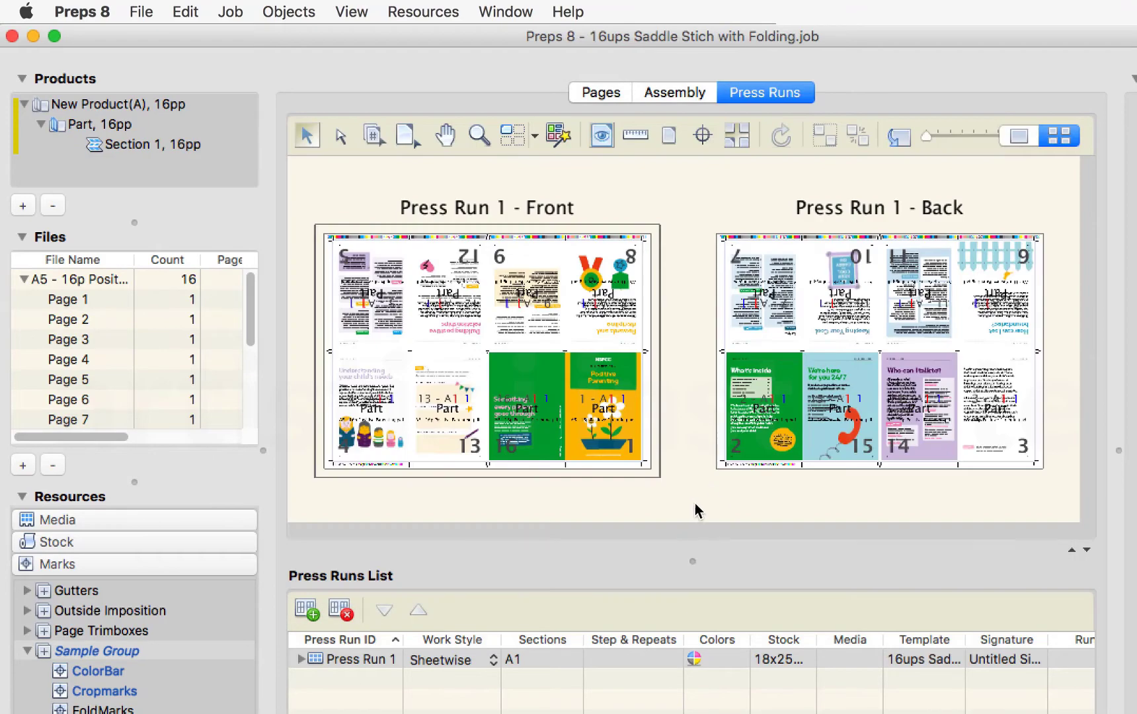
Step: Print the job to PDF at press sheet size and choose the 03 Saddle Stich - Magazine (Pin Binding) folder as its destination
key("ctrl+p")
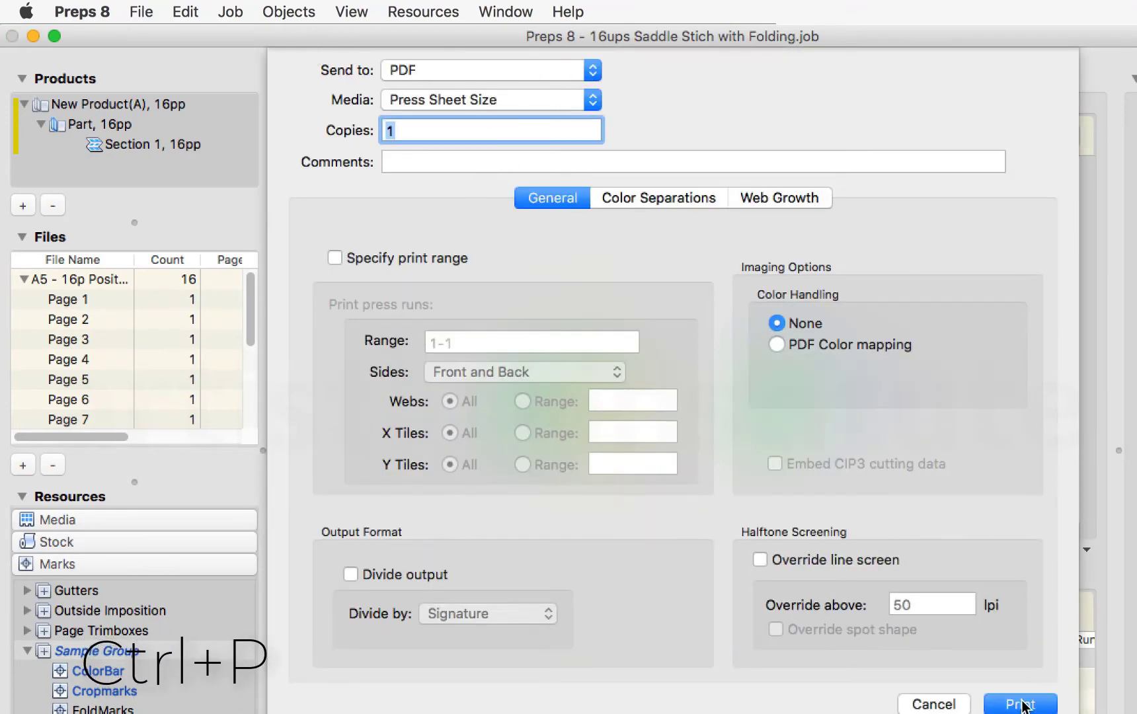
key("Return")
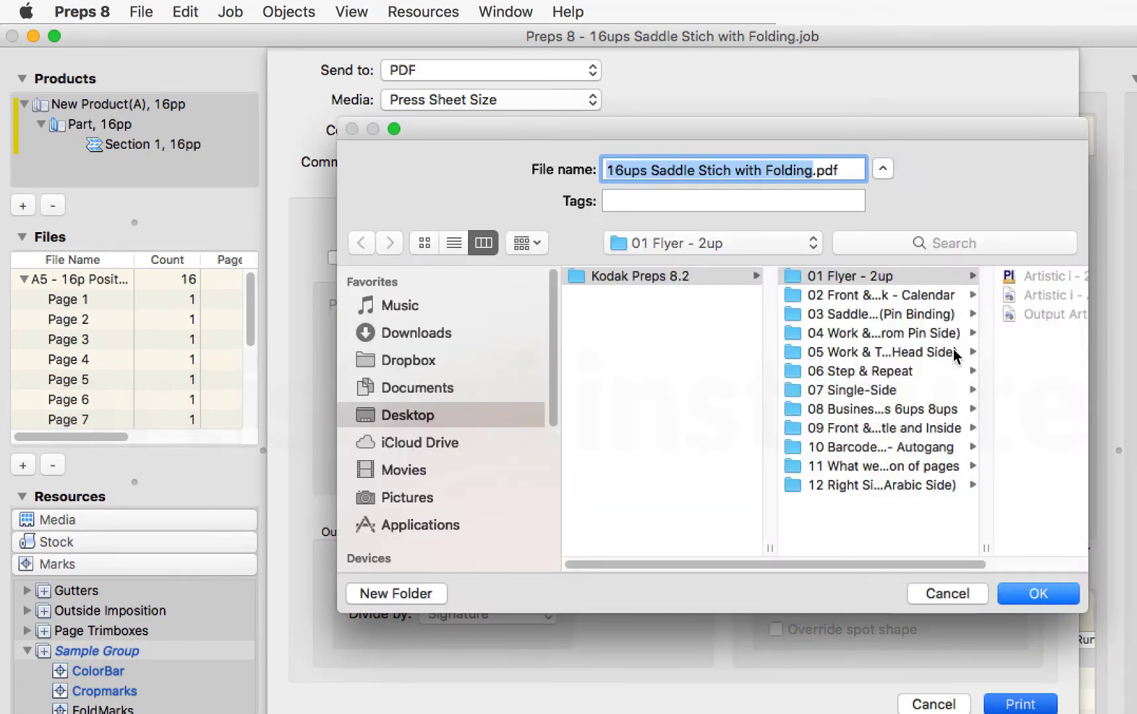
left_click(893, 316)
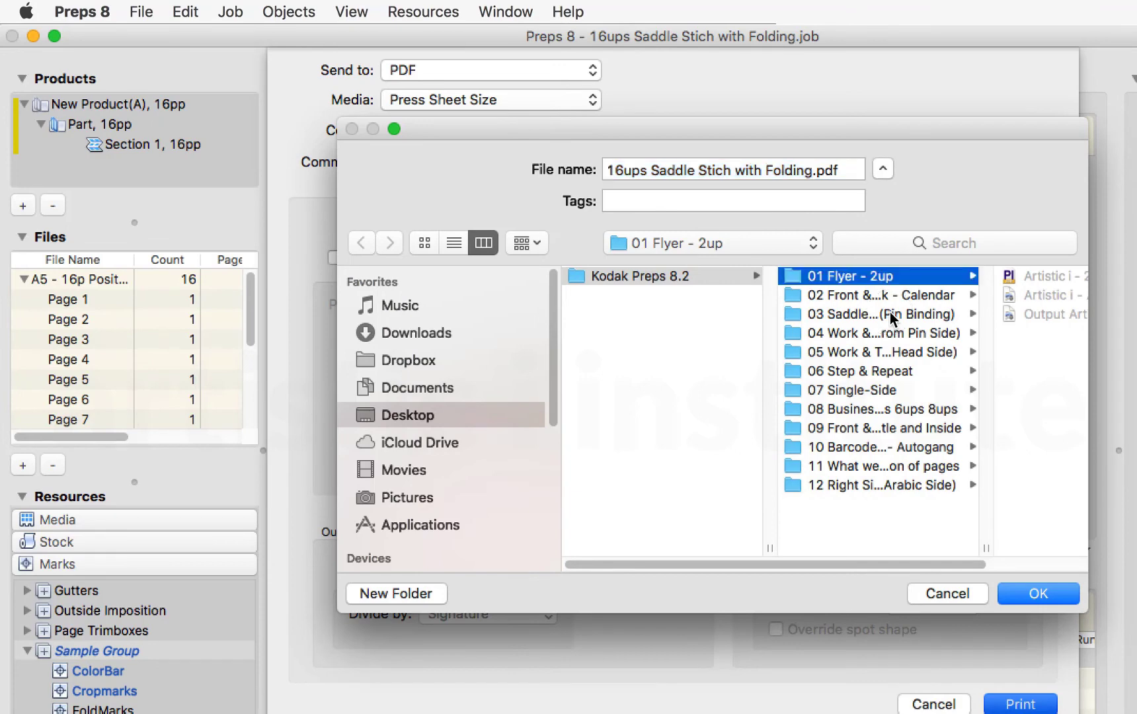
Step: Name the output file Output Parenting Newsletter.pdf and generate the PDF
left_click(639, 170)
left_click_drag(808, 170, 585, 160)
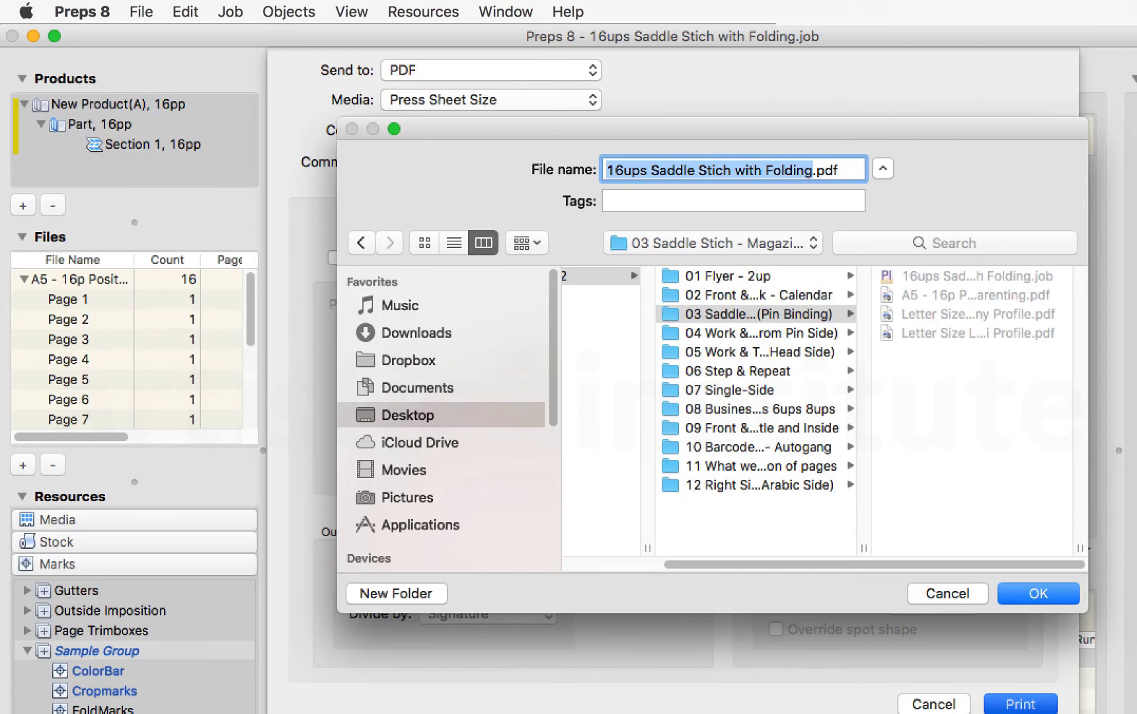
type("Output par")
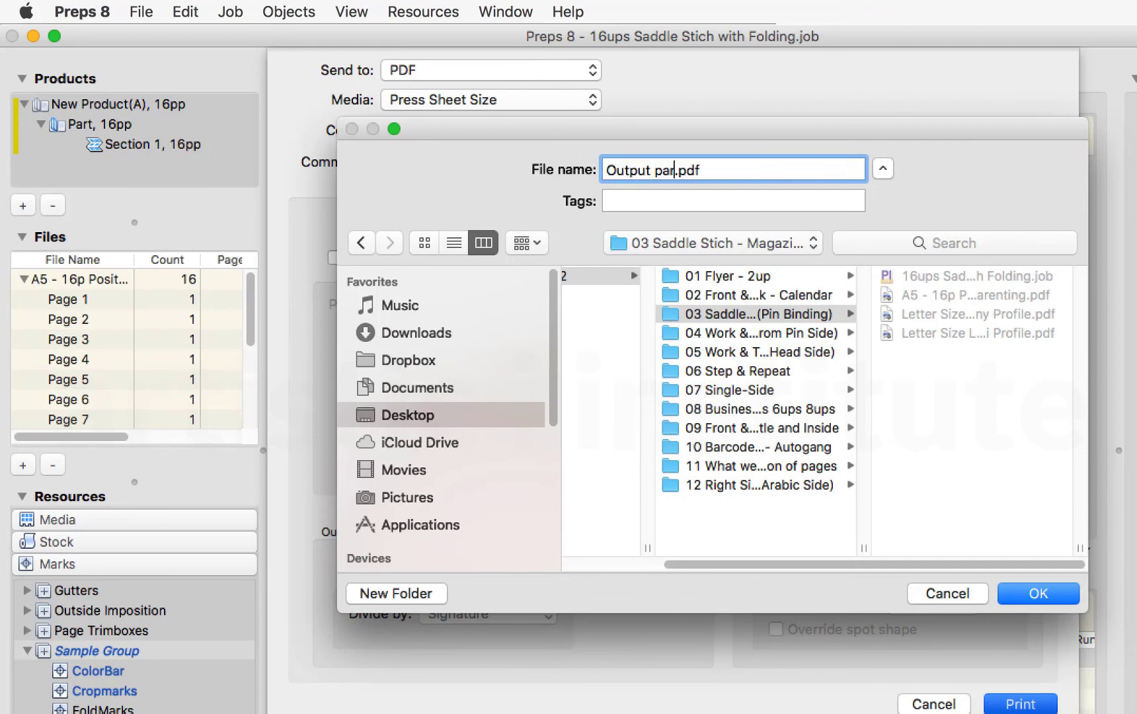
key("BackSpace")
key("BackSpace")
key("BackSpace")
key("BackSpace")
type("Parenting ")
type("Newsletter")
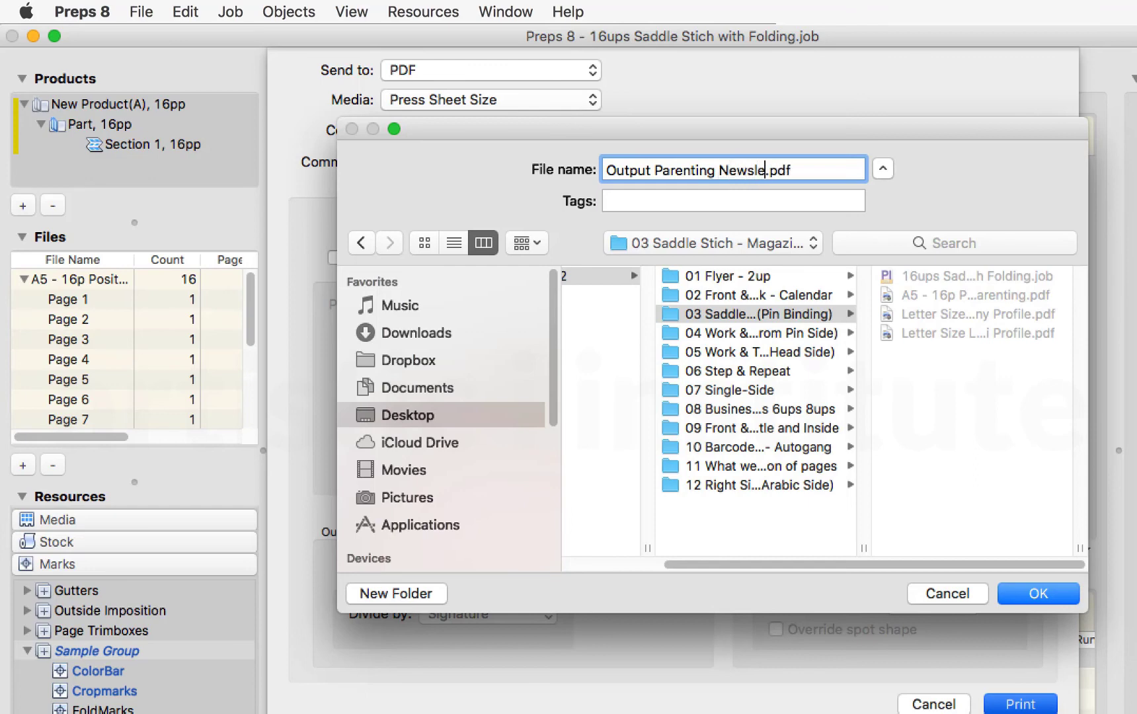
key("BackSpace")
left_click(1045, 600)
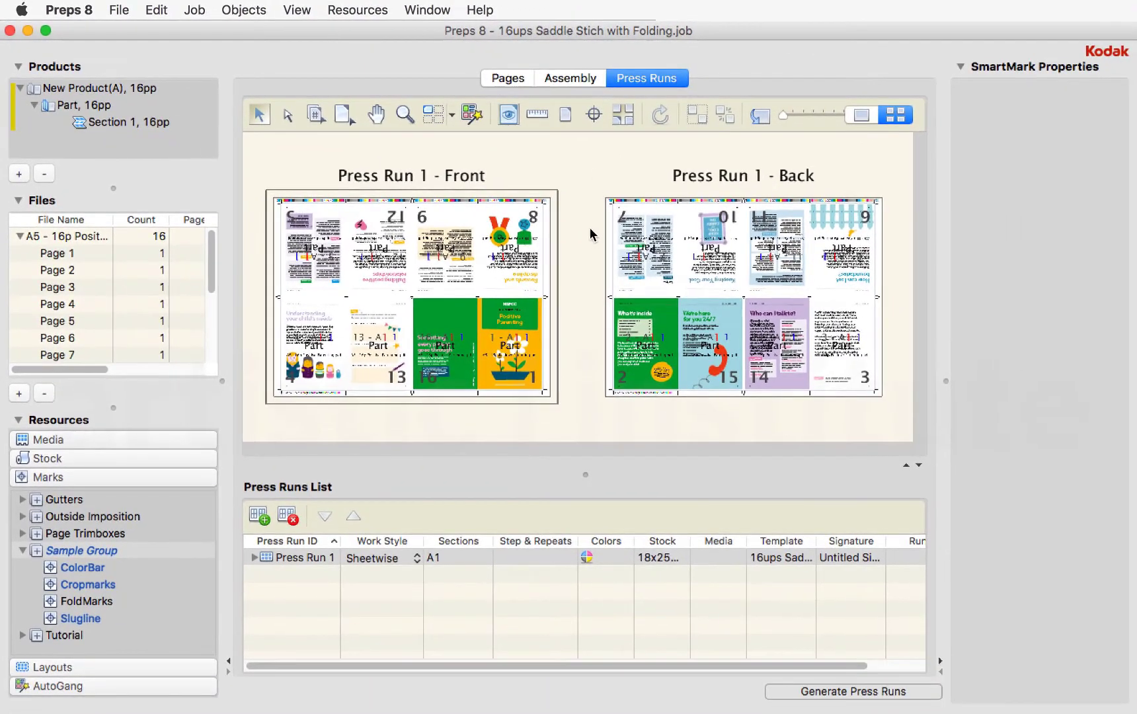
Step: Close the job and open Output Parenting Newsletter.pdf in Preview from the saddle stitch folder inside Kodak Preps 8.2 on the desktop
key("super+w")
left_click(590, 246)
double_click(1072, 114)
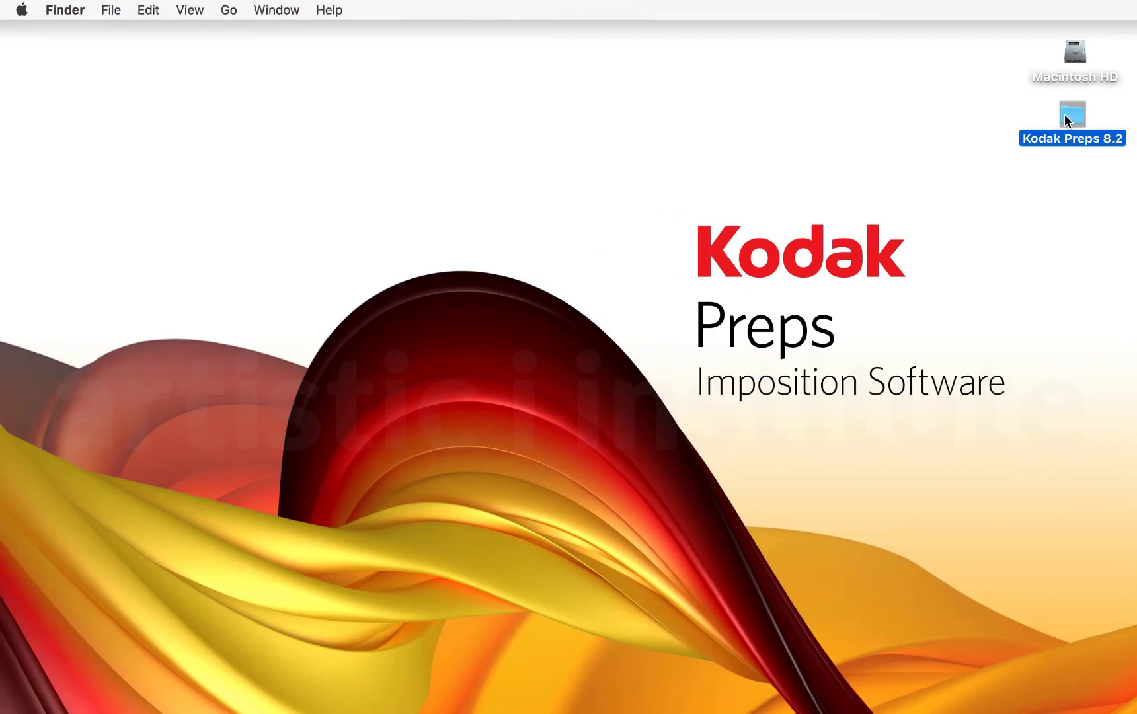
double_click(281, 146)
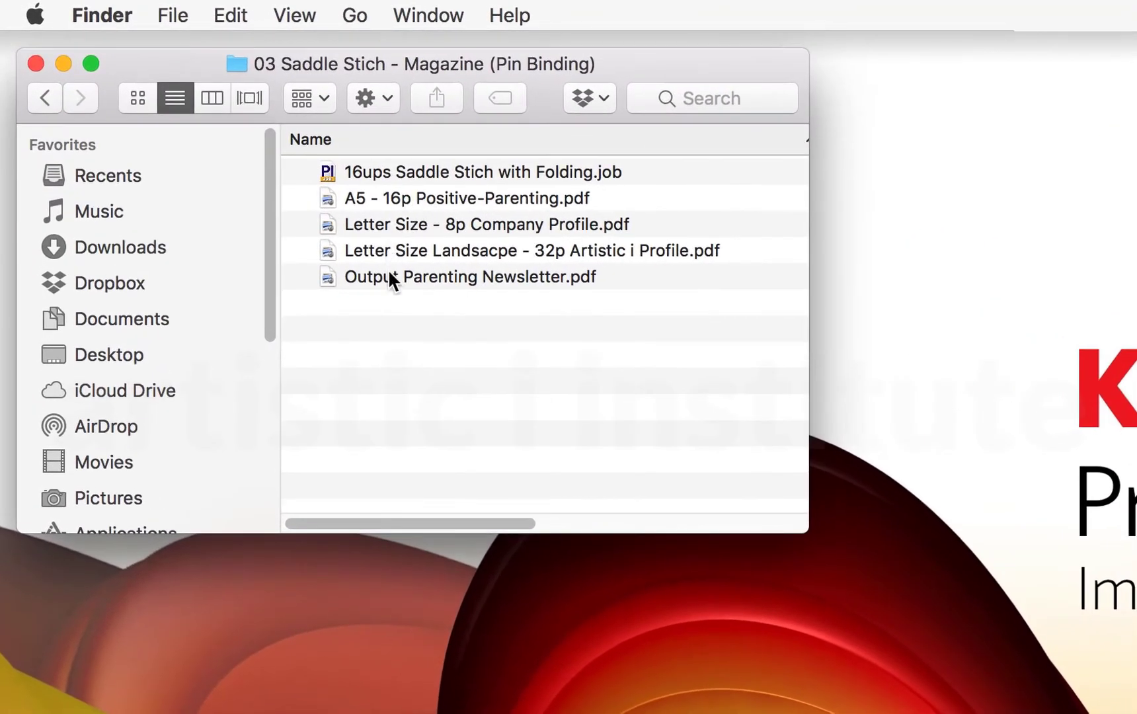
left_click(436, 276)
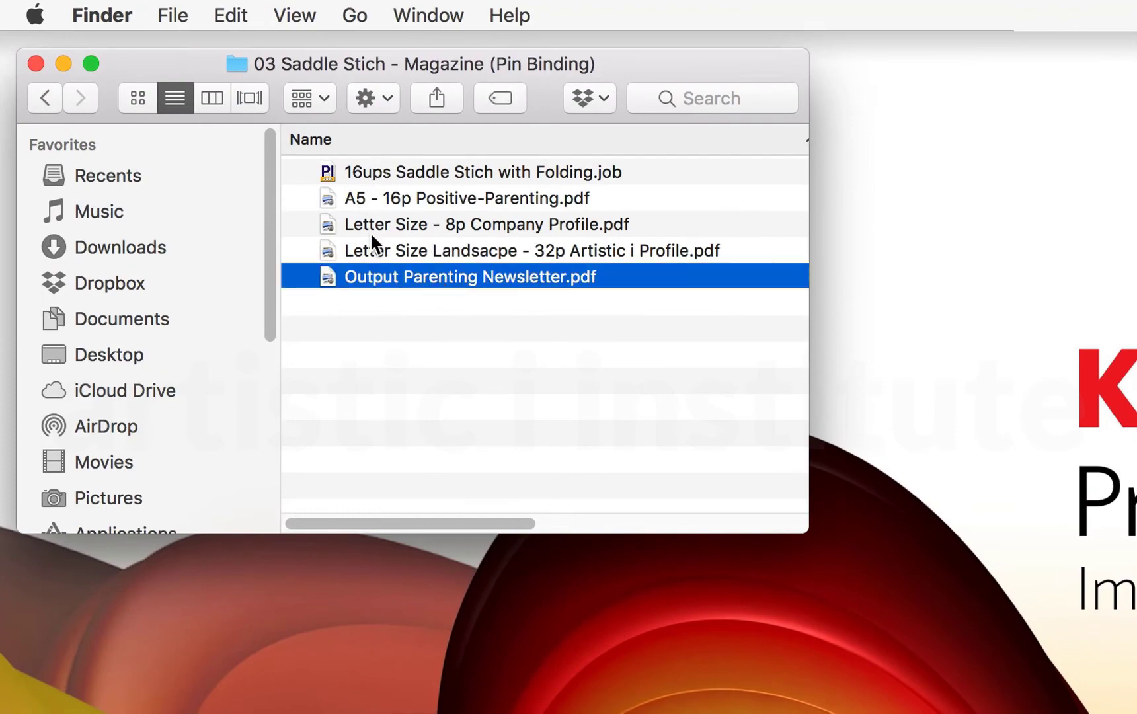
double_click(476, 276)
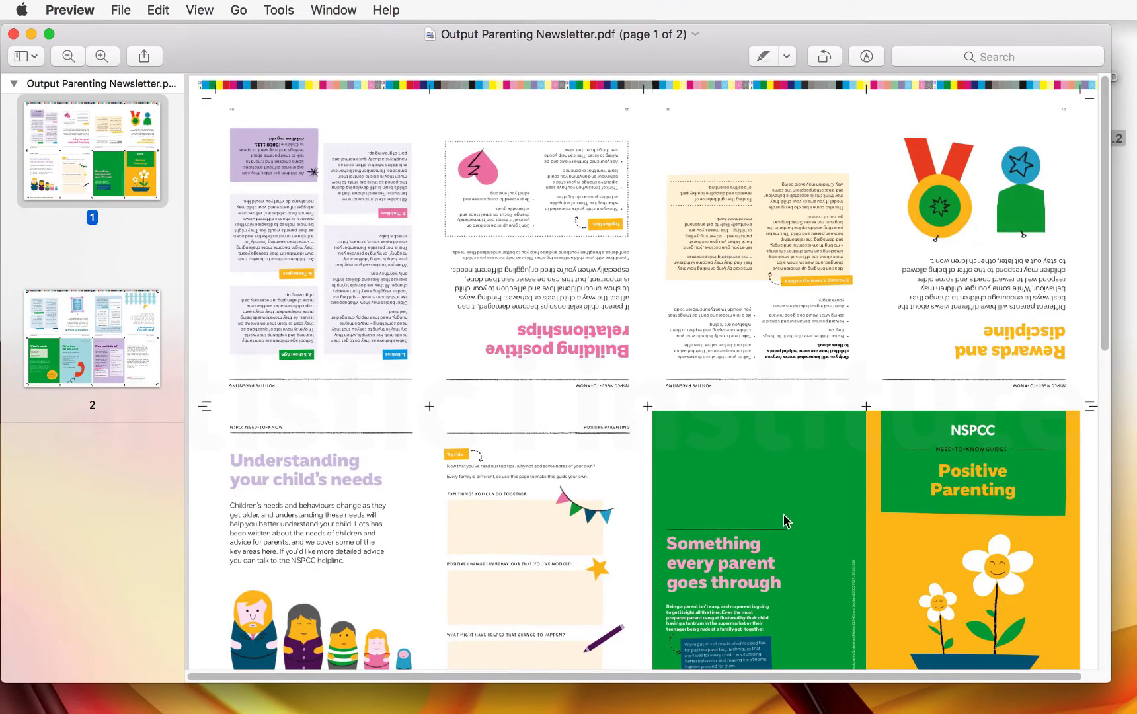
Step: Examine the page order, orientation and press marks on both imposed sheets of the output PDF
left_click_drag(1099, 118, 1107, 222)
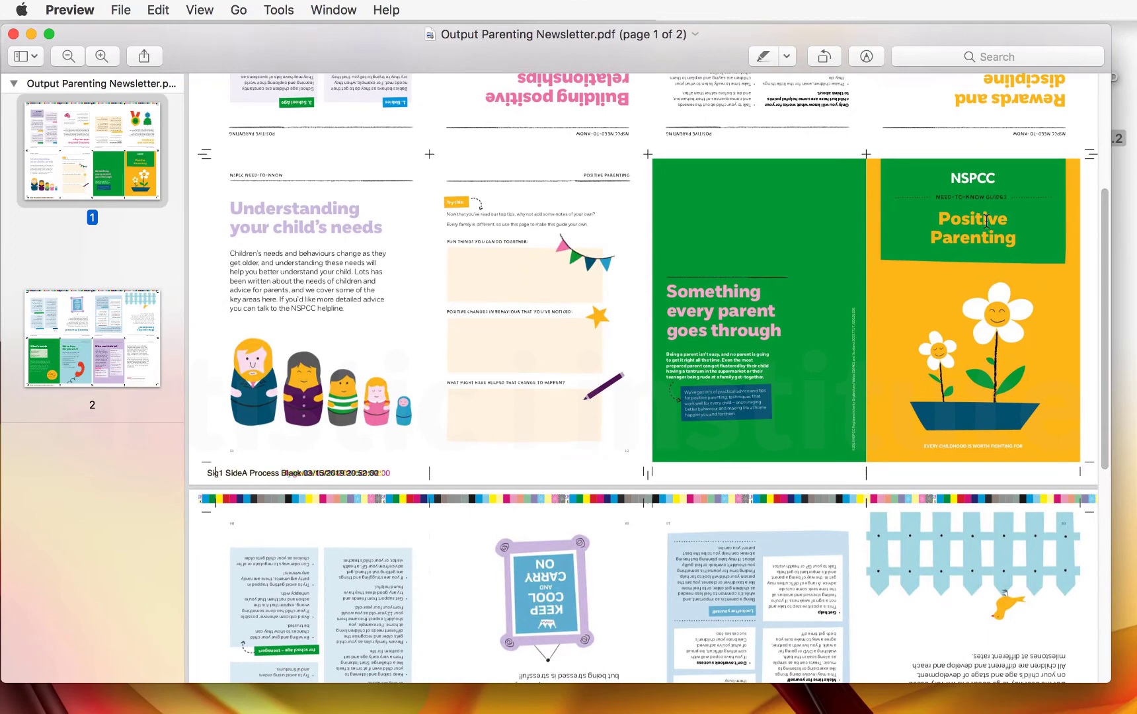
left_click_drag(1107, 219, 1098, 452)
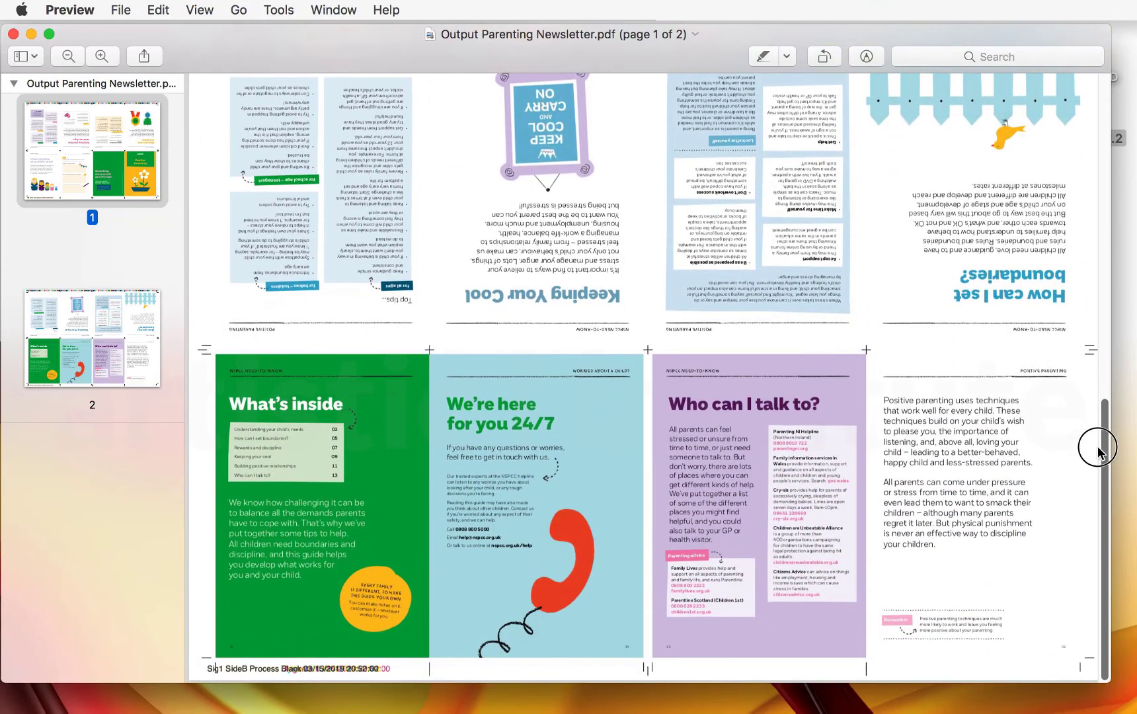
left_click_drag(1098, 452, 1098, 449)
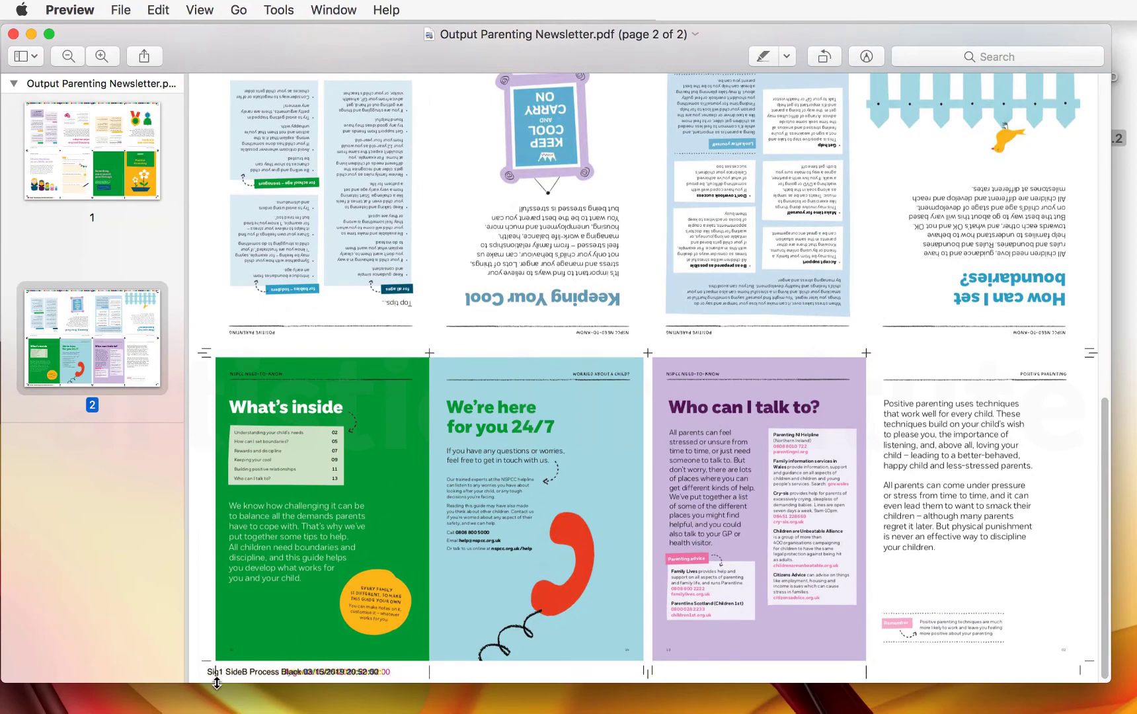